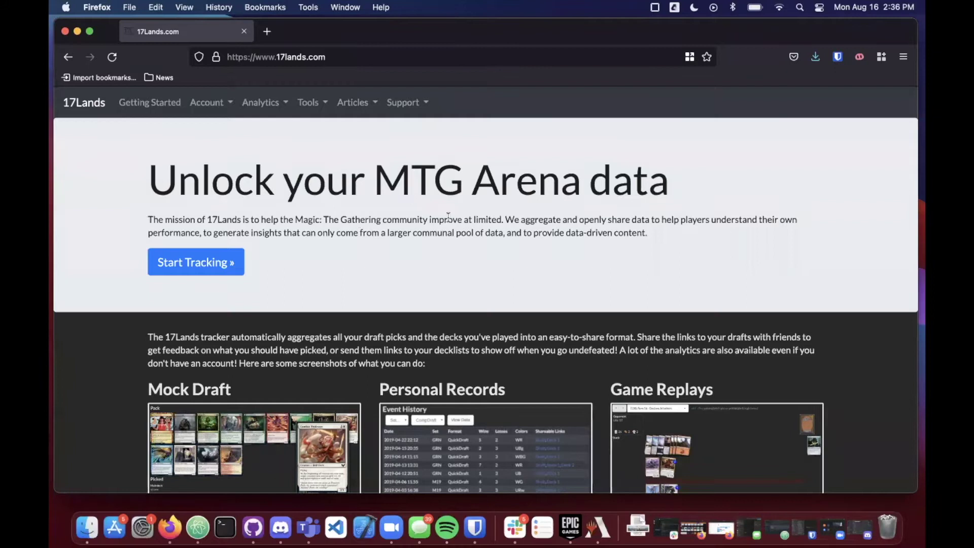
Step: Open the 17Lands Getting Started instructions from the homepage's Start Tracking button
left_click(204, 271)
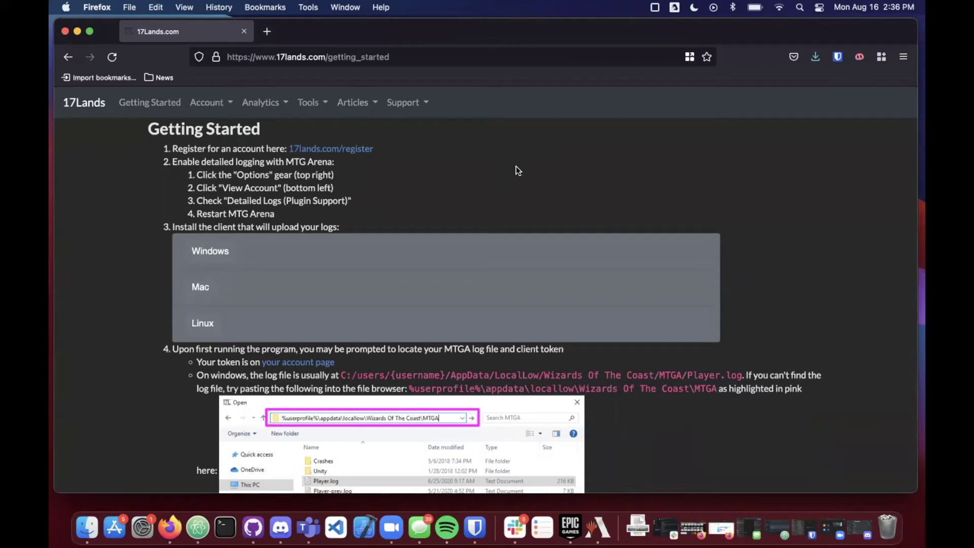
Step: Glance at the registration page, then go back and open the 17Lands Log in page
left_click(355, 149)
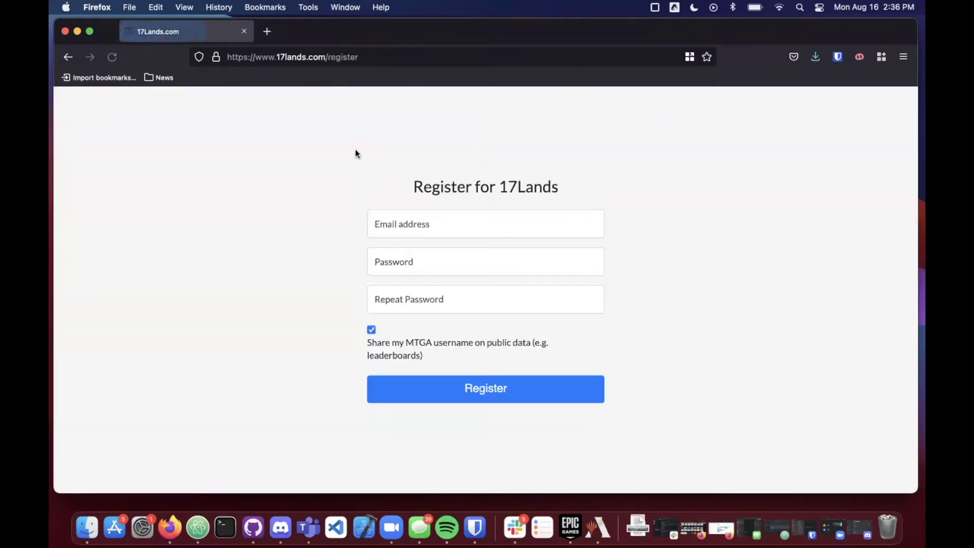
left_click(69, 57)
left_click(208, 103)
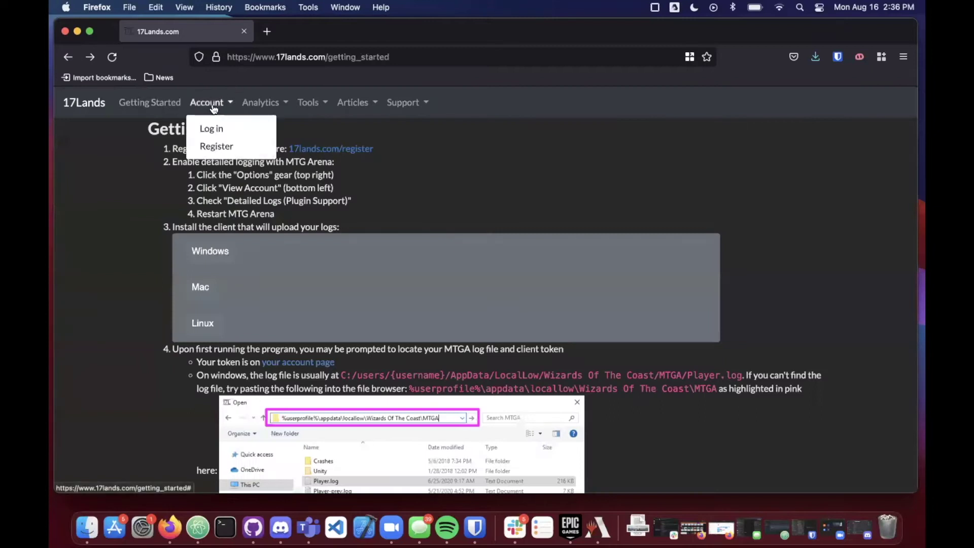
left_click(216, 130)
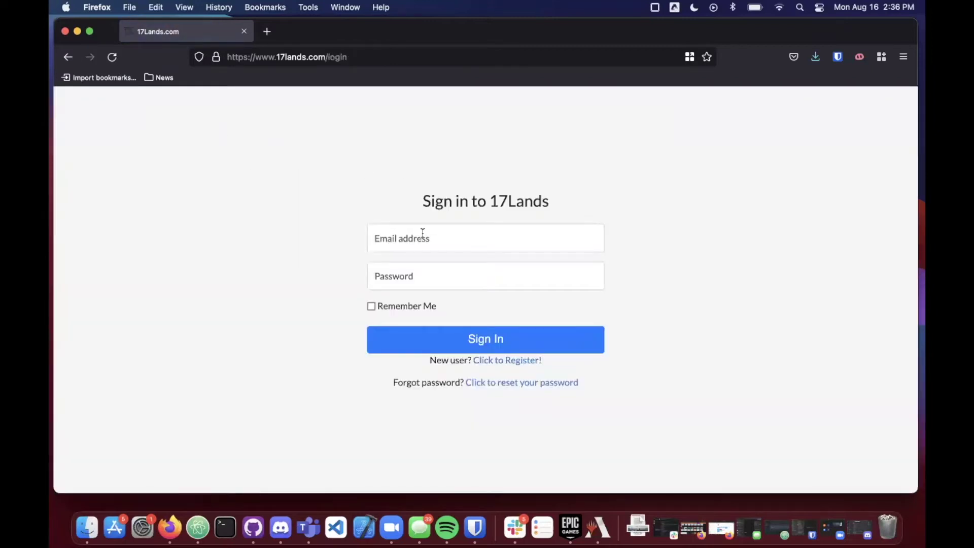
Step: Sign in to 17Lands with the account e-mail and the pasted stored password
left_click(423, 234)
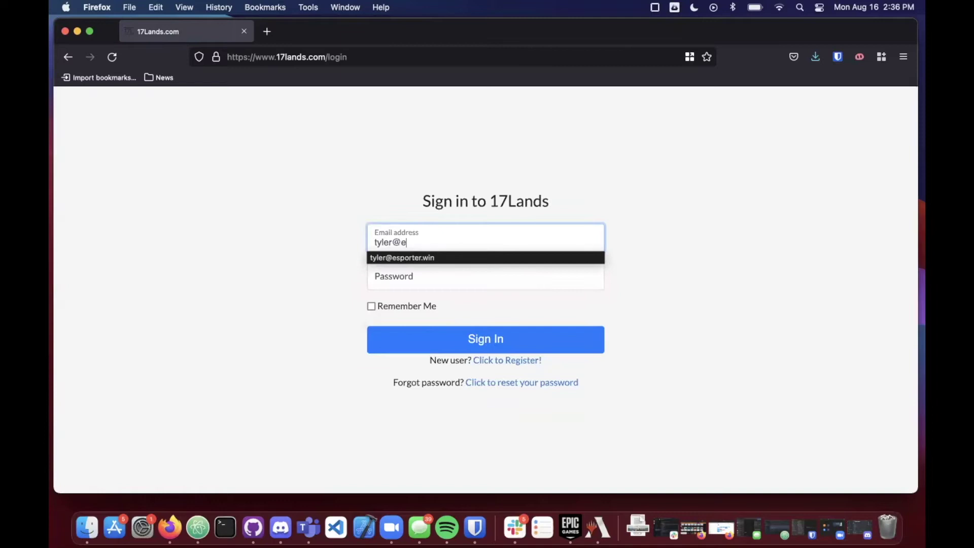
left_click(437, 280)
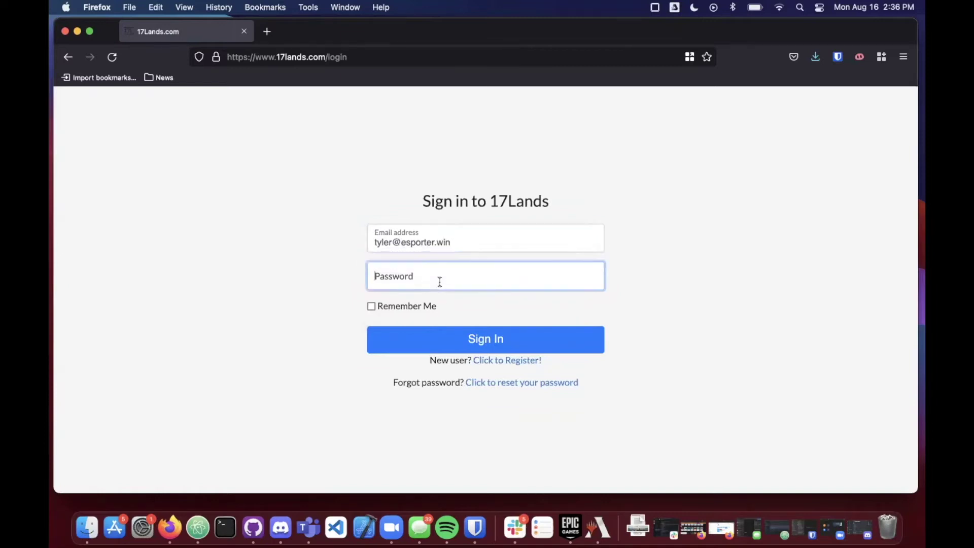
key("super+v")
left_click(502, 343)
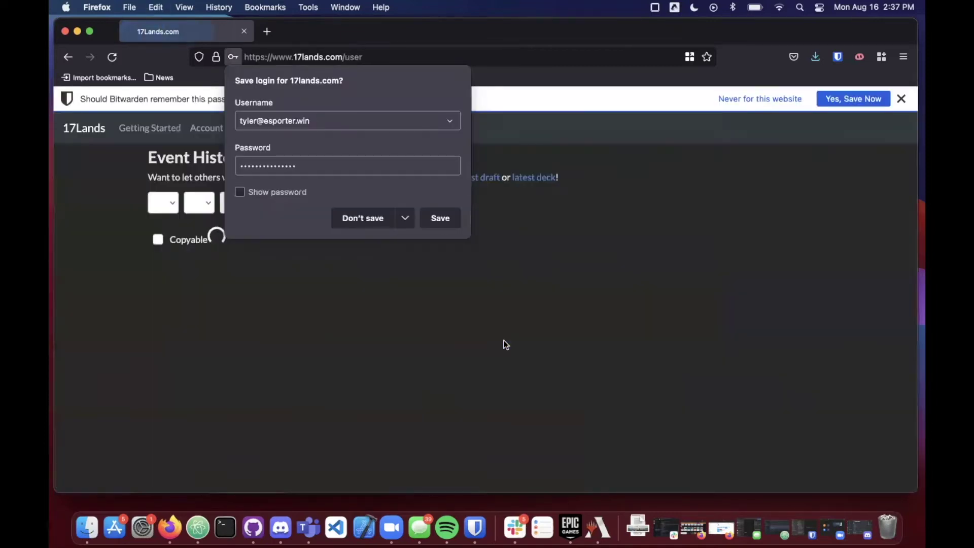
Step: Dismiss the Firefox and Bitwarden save-login prompts, then list the browser's back history
left_click(614, 230)
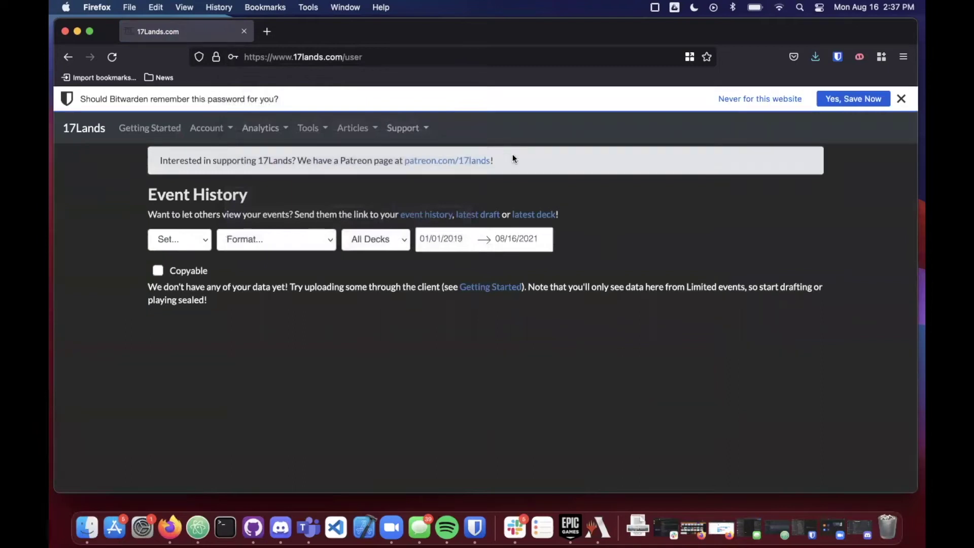
left_click(901, 99)
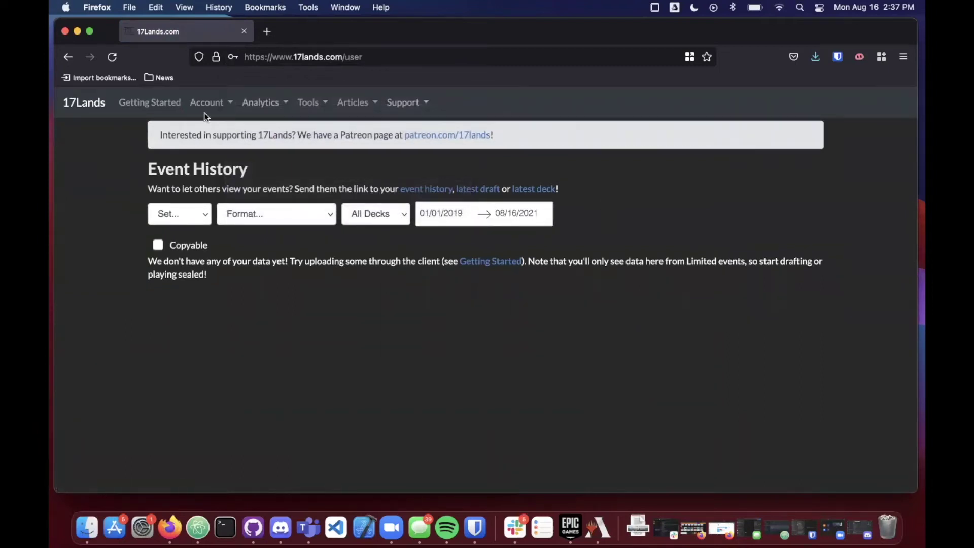
right_click(66, 55)
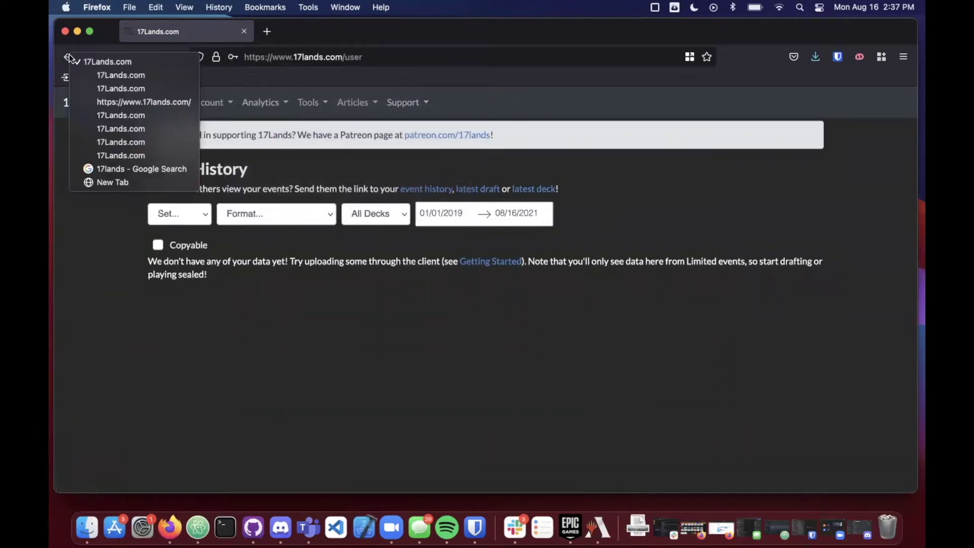
Step: Return to the Getting Started page by picking it from the Back-button history list
left_click(108, 89)
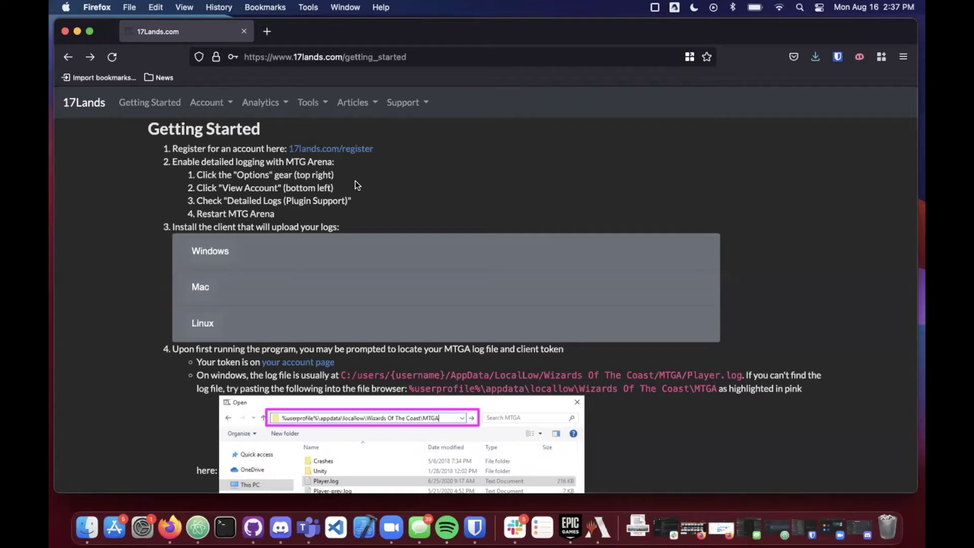
Step: In MTG Arena's Account options, enable Detailed Logs (Plugin Support)
key("ctrl+Up")
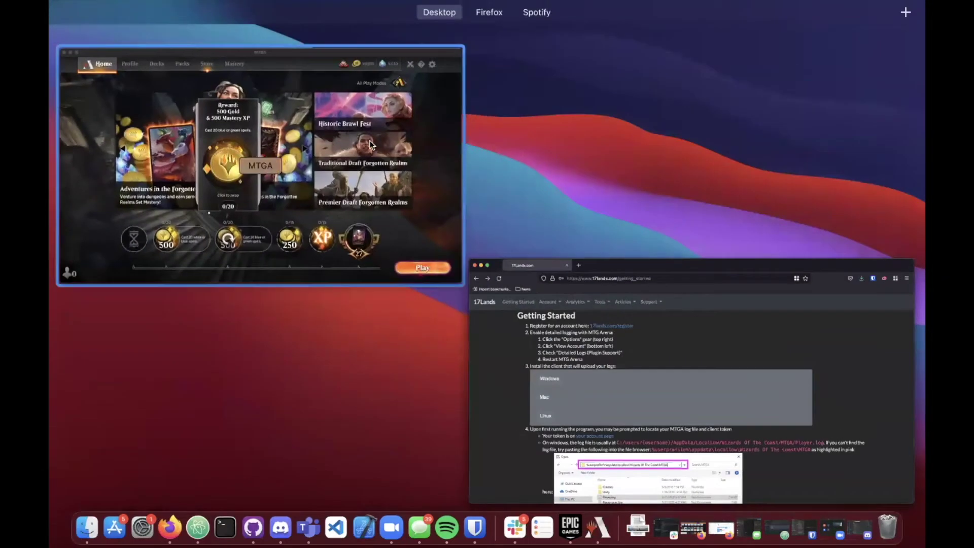
left_click(370, 144)
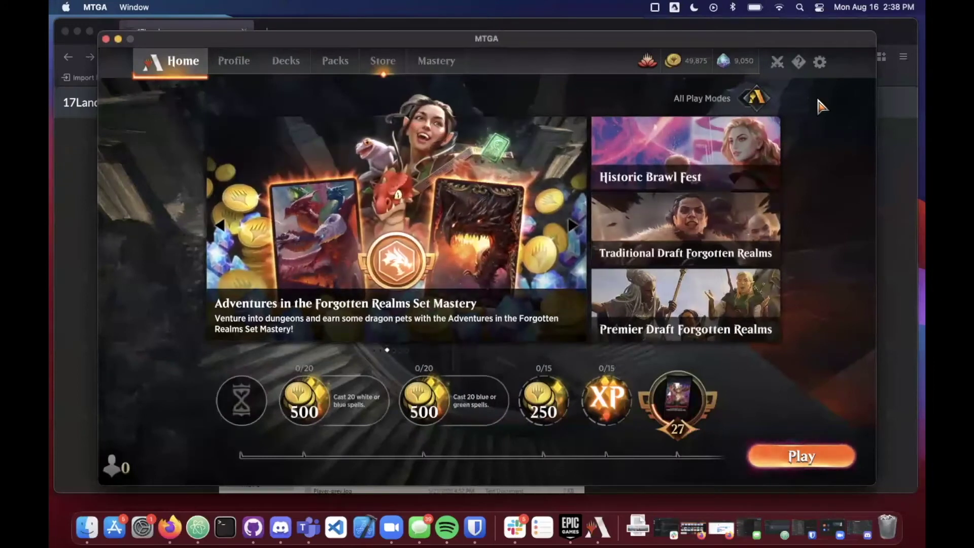
left_click(821, 63)
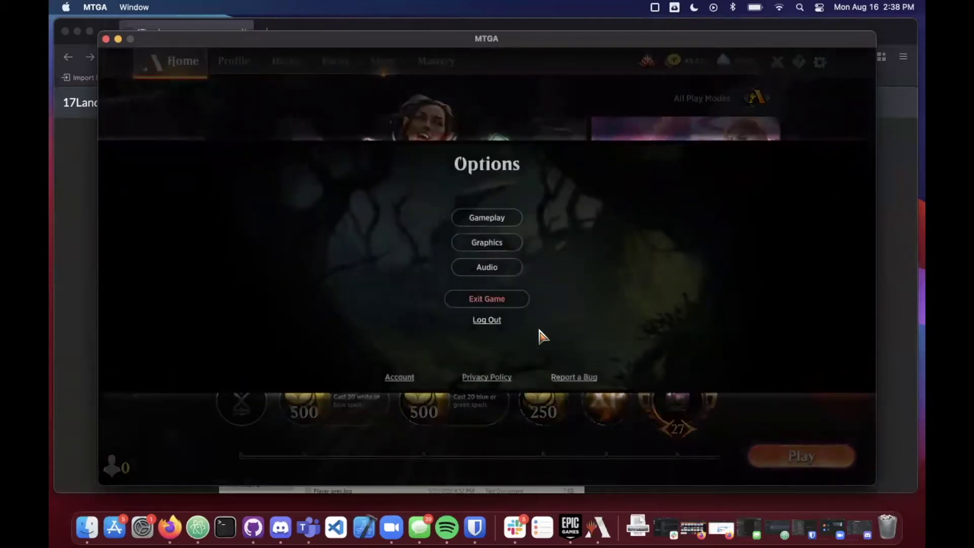
left_click(399, 379)
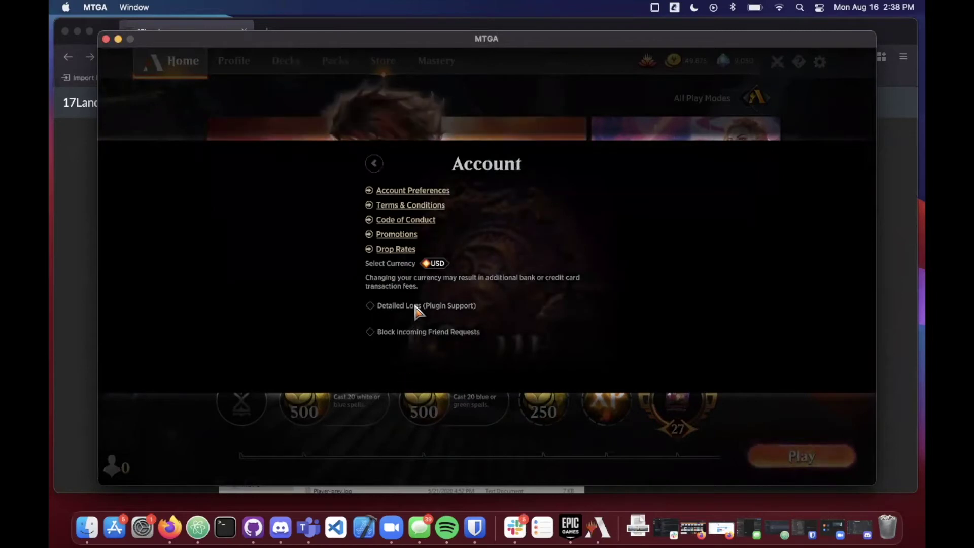
left_click(371, 305)
Step: Go back to the main options and exit MTG Arena, confirming with OK
left_click(378, 162)
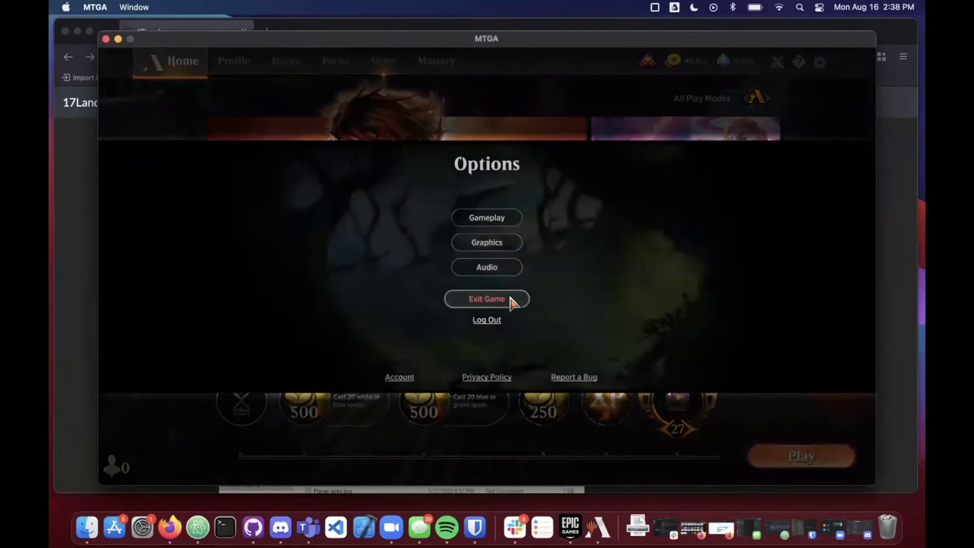
left_click(510, 299)
left_click(550, 301)
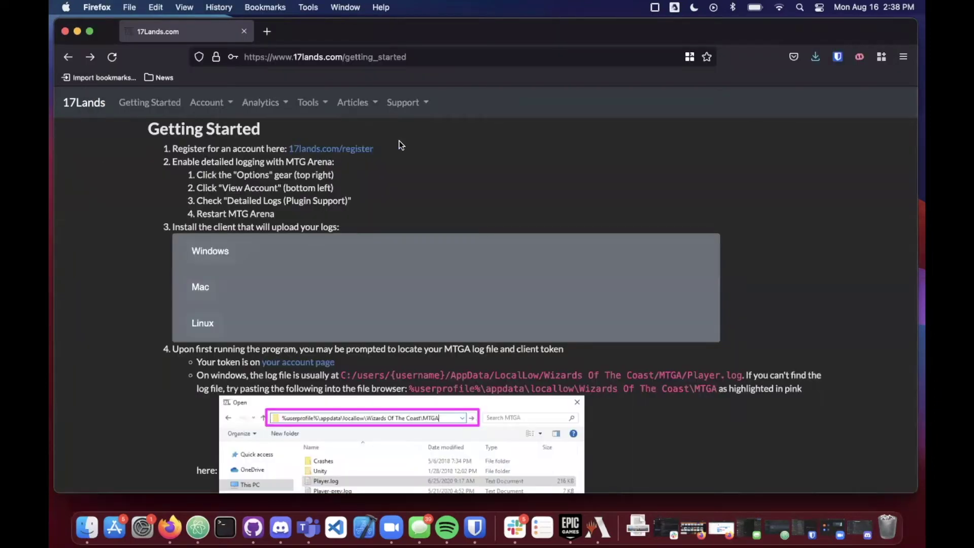
Step: Expand the Mac tab under step 3 and scroll through its Homebrew seventeenlands commands
left_click(201, 287)
scroll(348, 197, "down", 2)
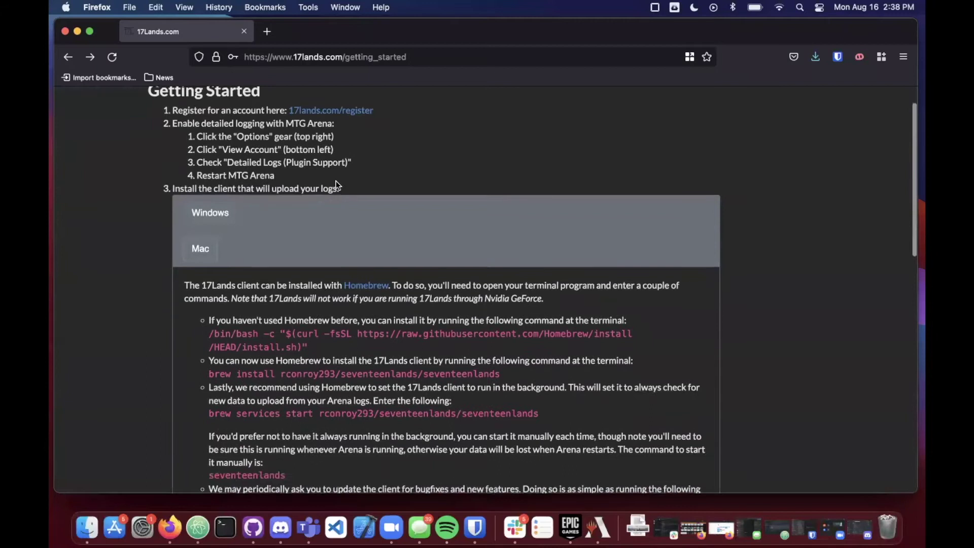
scroll(336, 180, "down", 6)
scroll(452, 209, "down", 1)
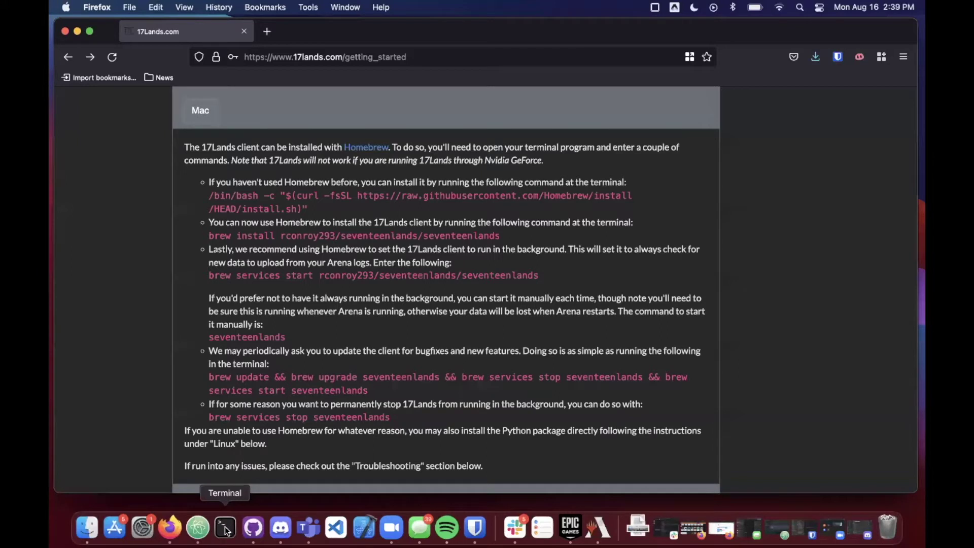
Step: Launch Terminal through Spotlight search and move its window to the right side
left_click(799, 7)
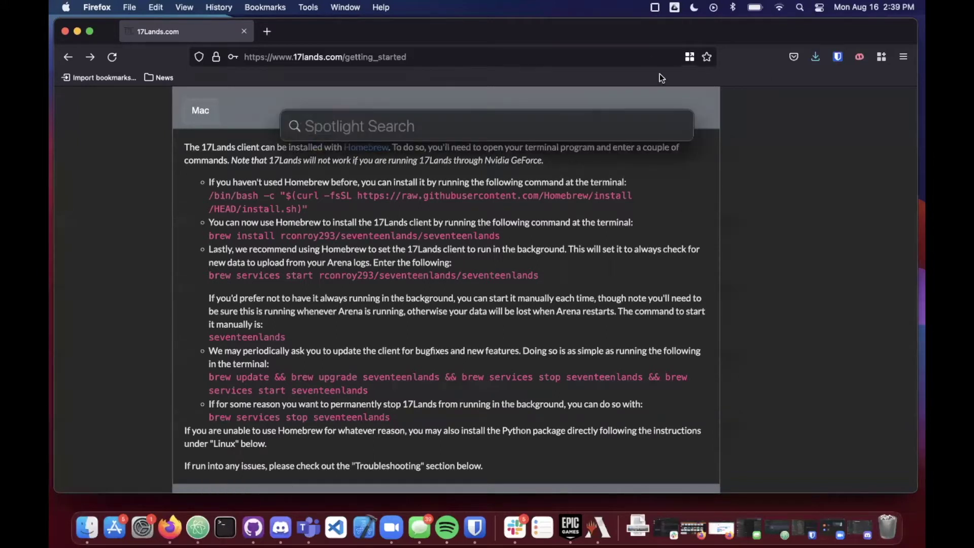
type("termibal")
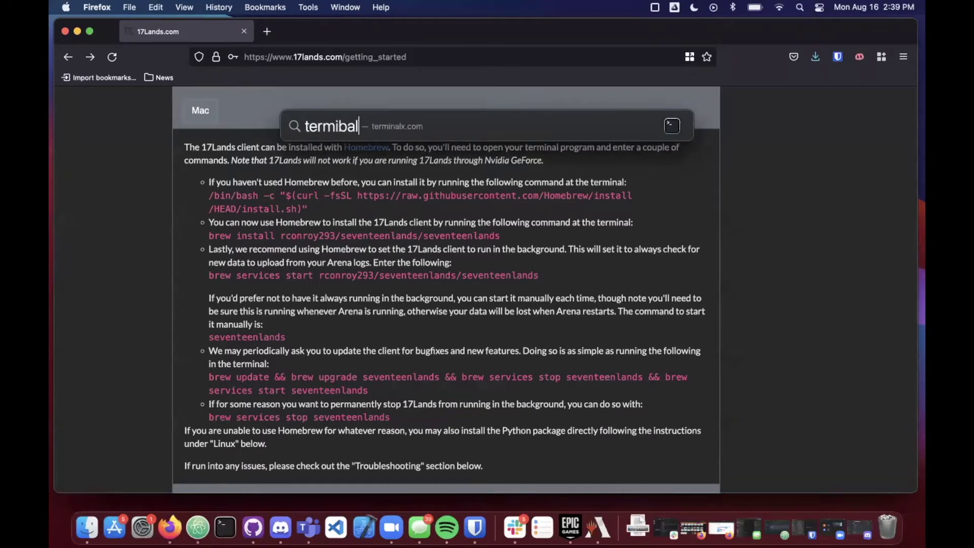
key("BackSpace")
key("BackSpace")
key("BackSpace")
type("nal")
key("Return")
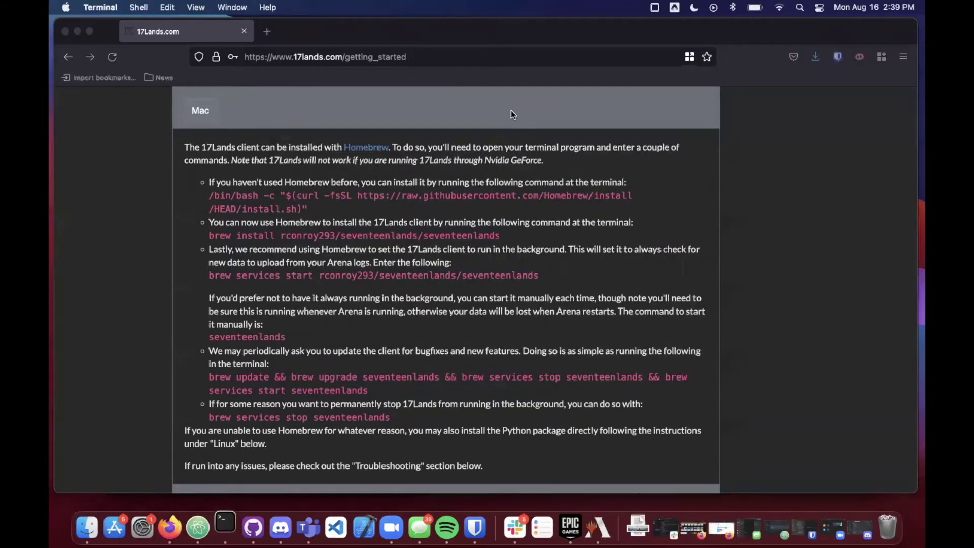
left_click_drag(477, 197, 817, 74)
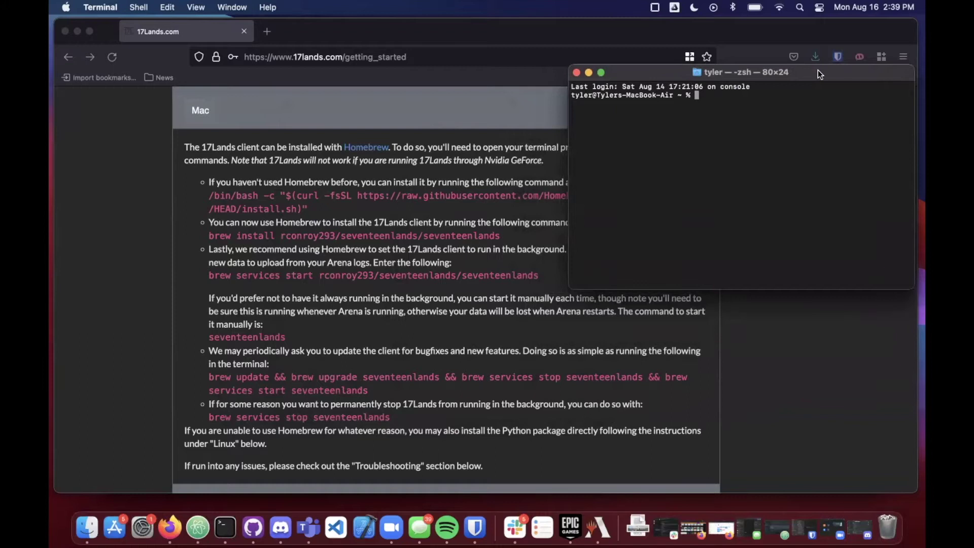
Step: Copy the /bin/bash curl Homebrew install command from the page and run it in Terminal
left_click(387, 198)
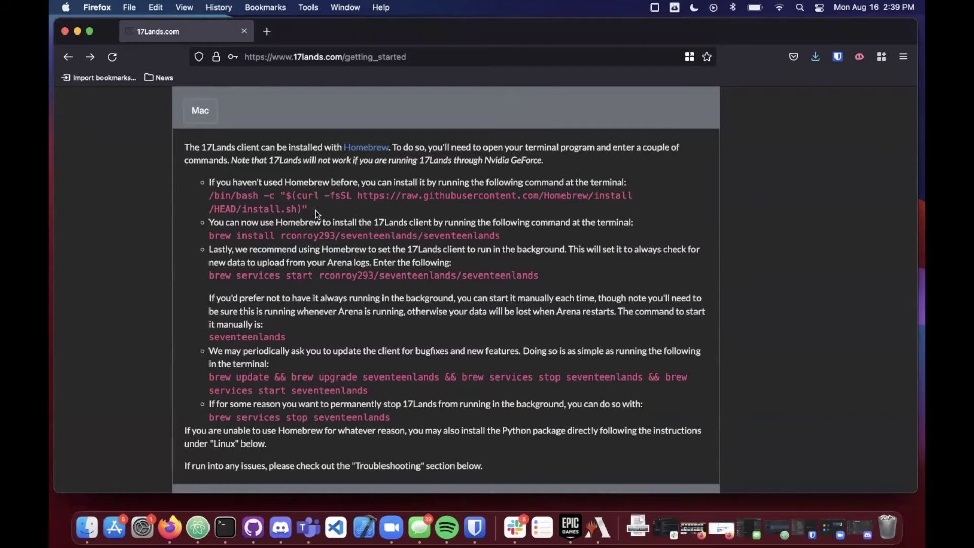
left_click_drag(308, 208, 209, 196)
key("super+c")
left_click(225, 527)
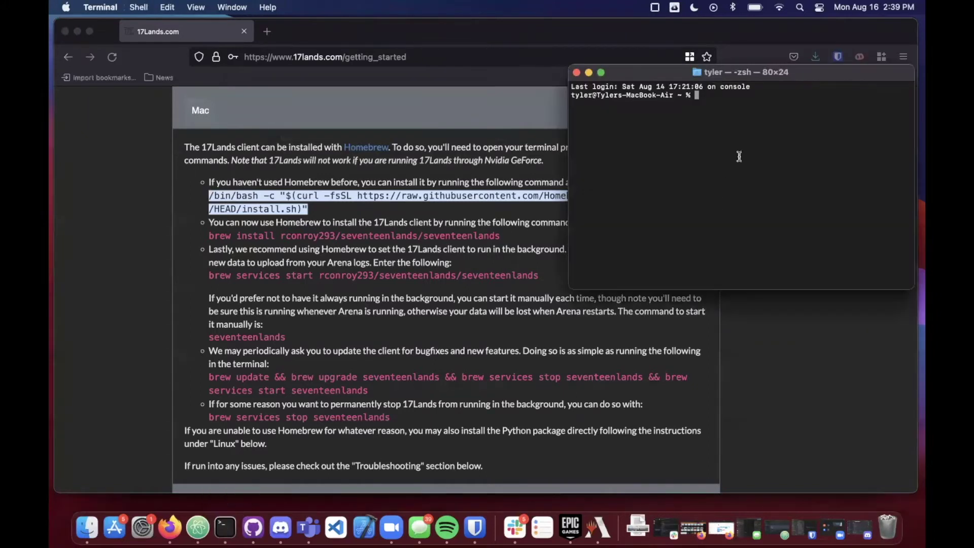
key("super+v")
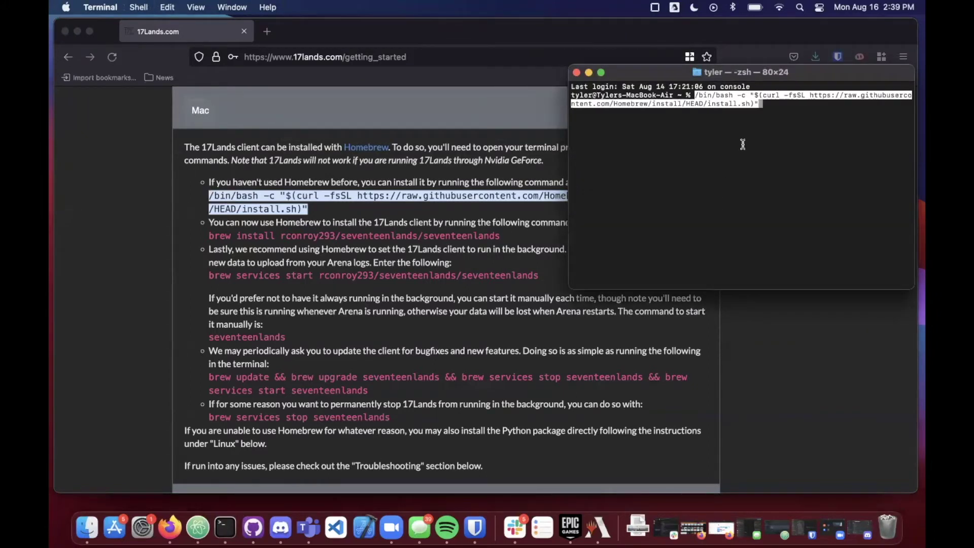
key("Return")
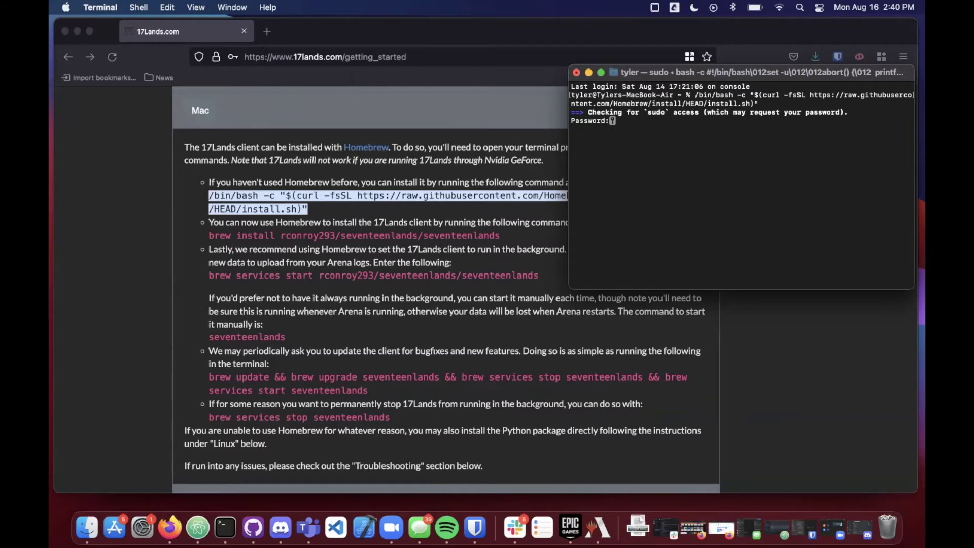
Step: Enter the account password for sudo and accept the installer's Press RETURN prompt until Homebrew finishes
key("Return")
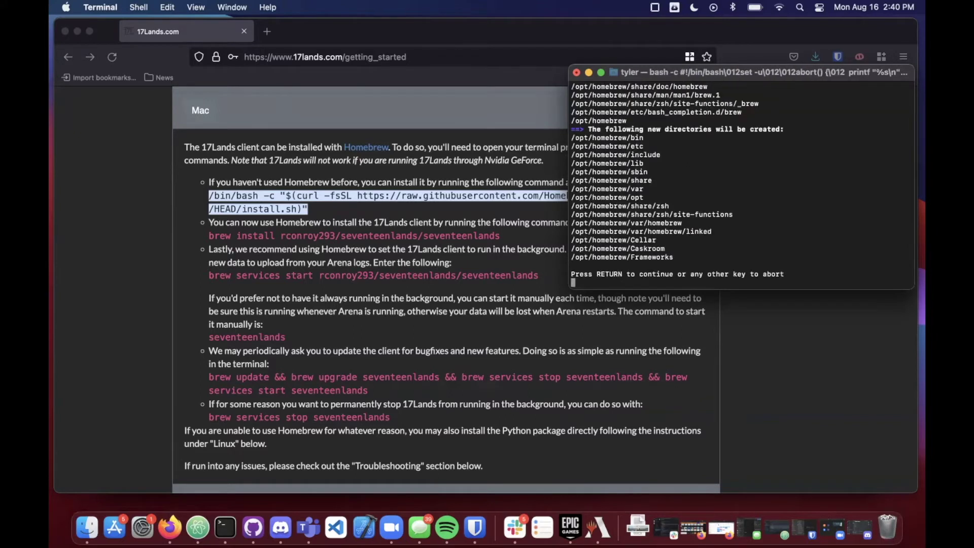
scroll(682, 154, "up", 5)
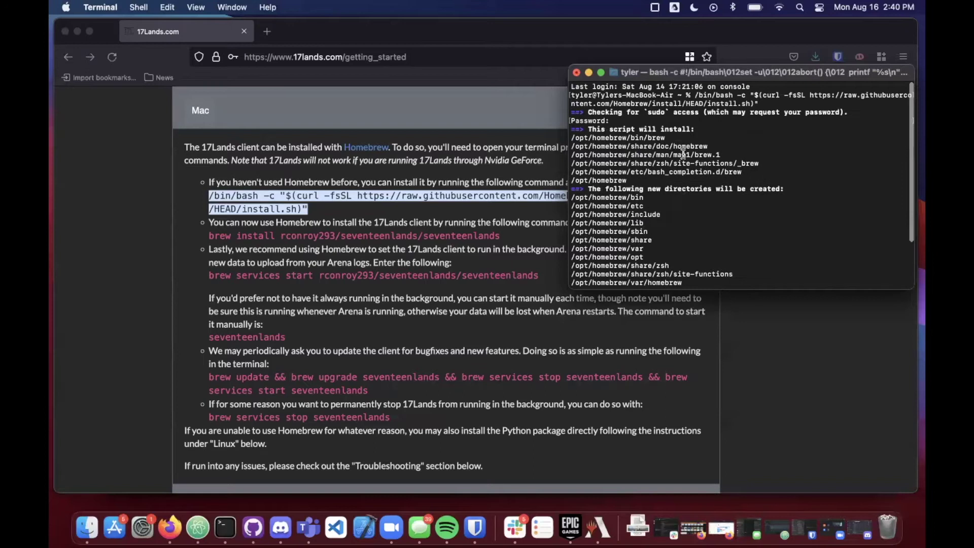
scroll(683, 154, "down", 5)
key("Return")
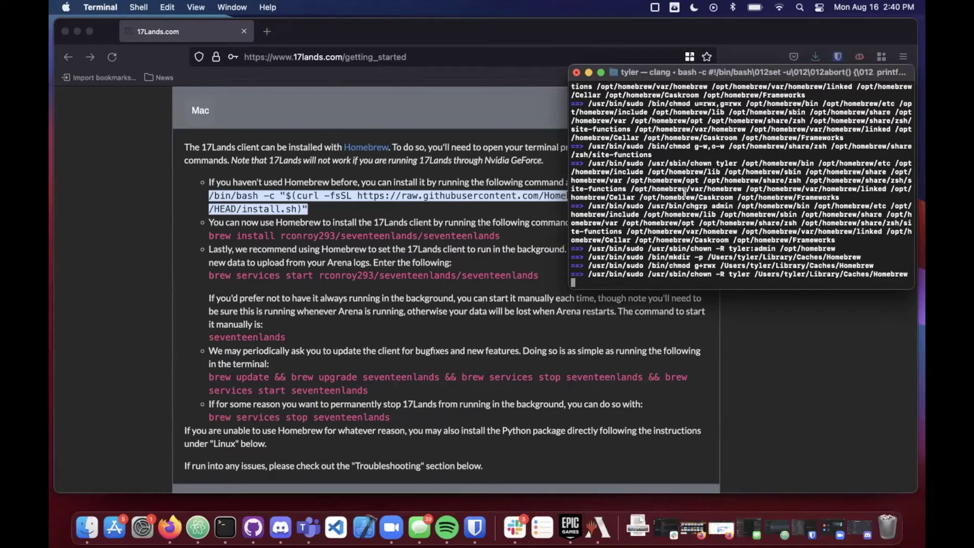
scroll(647, 200, "up", 5)
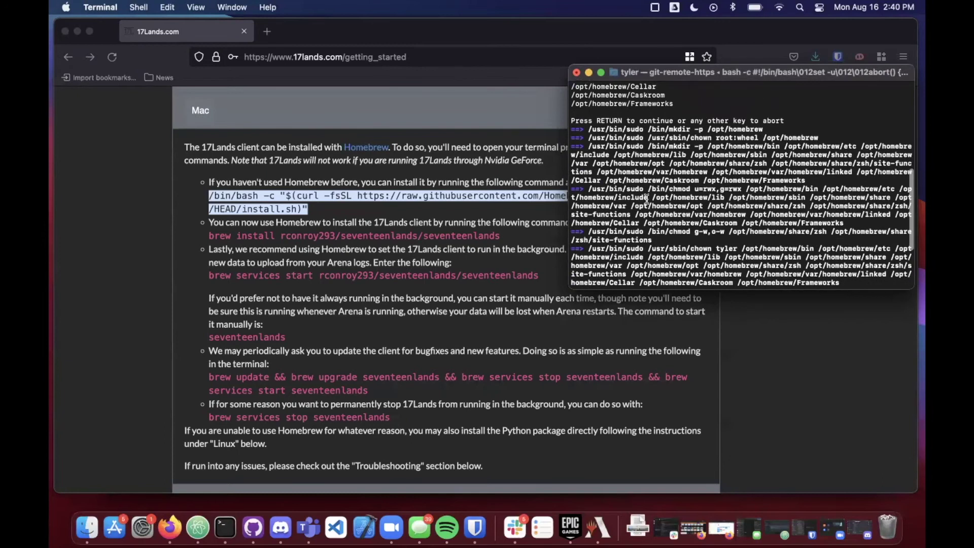
scroll(691, 133, "down", 5)
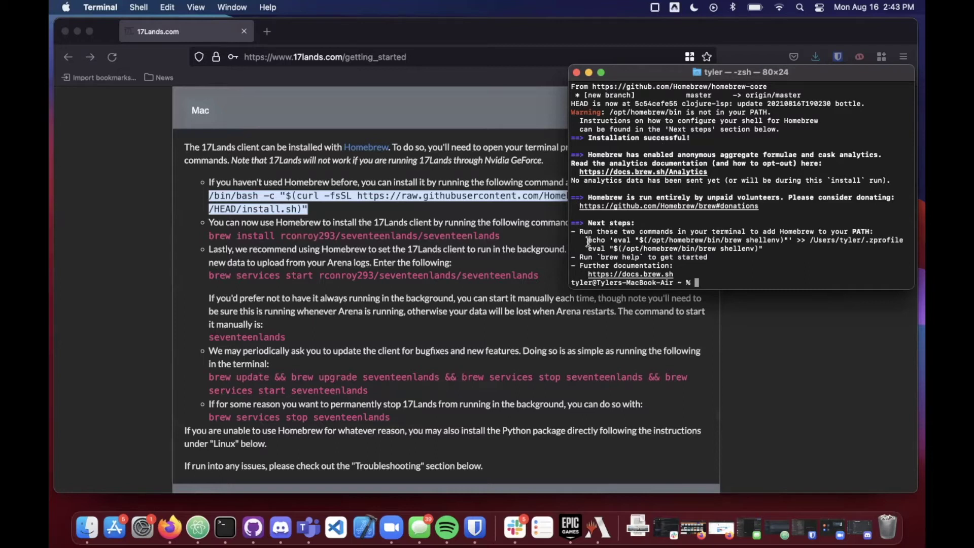
Step: Copy and run the echo command that appends the brew shellenv line to .zprofile
left_click_drag(588, 241, 904, 239)
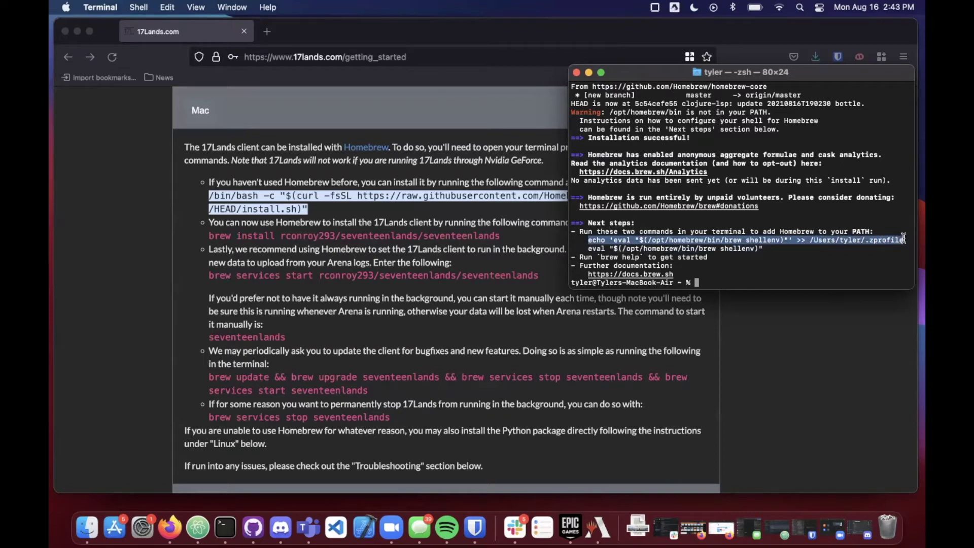
key("super+c")
left_click(728, 277)
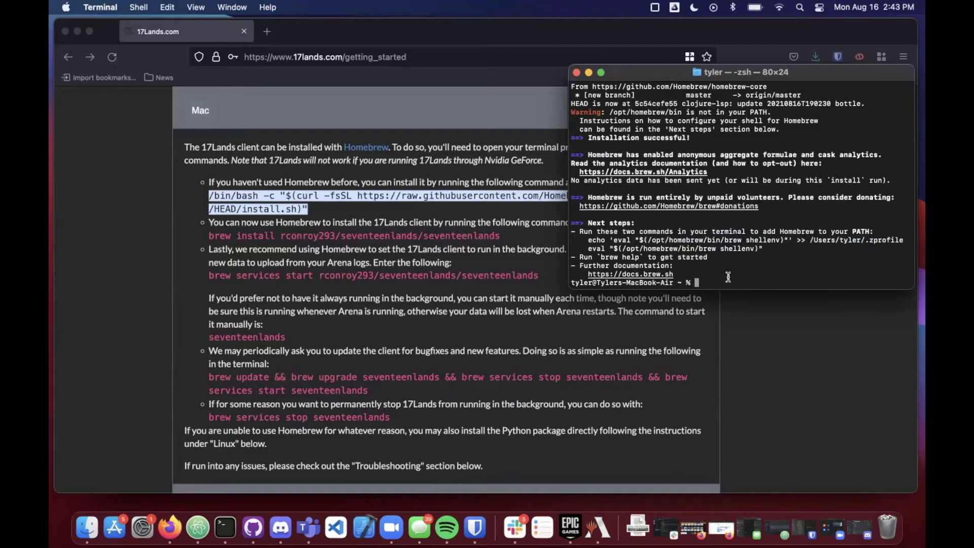
key("super+v")
key("Return")
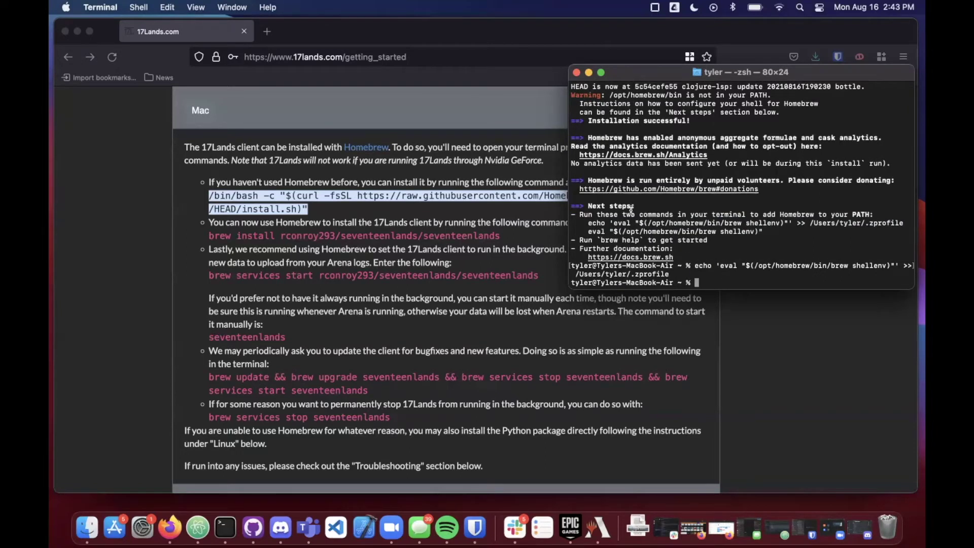
Step: Copy and run the eval brew shellenv command to load Homebrew into the current shell
left_click_drag(588, 231, 763, 233)
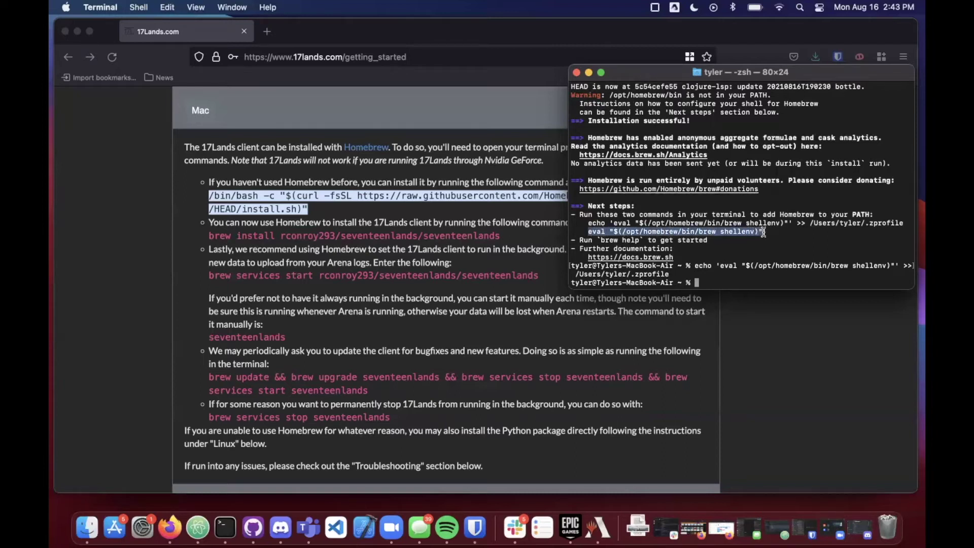
key("super+c")
left_click(717, 280)
key("super+v")
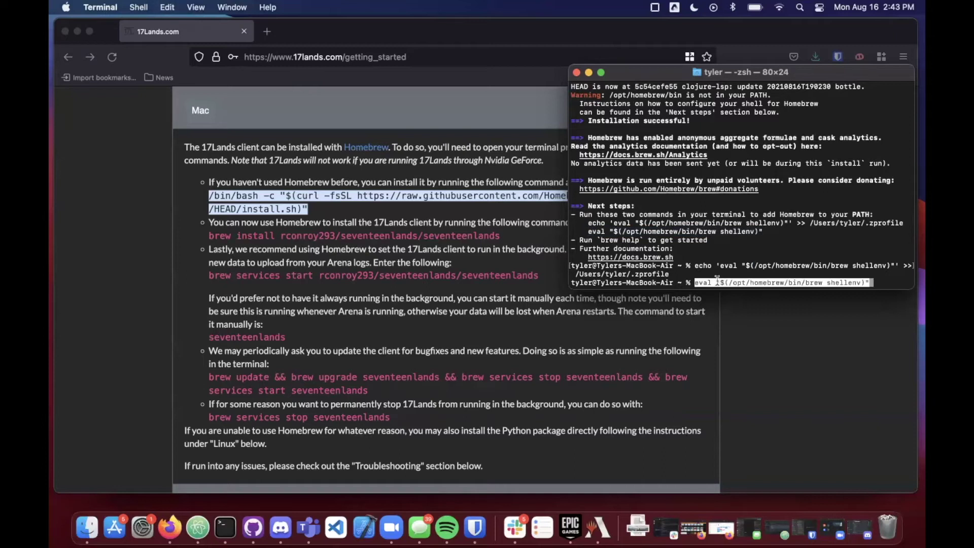
key("Return")
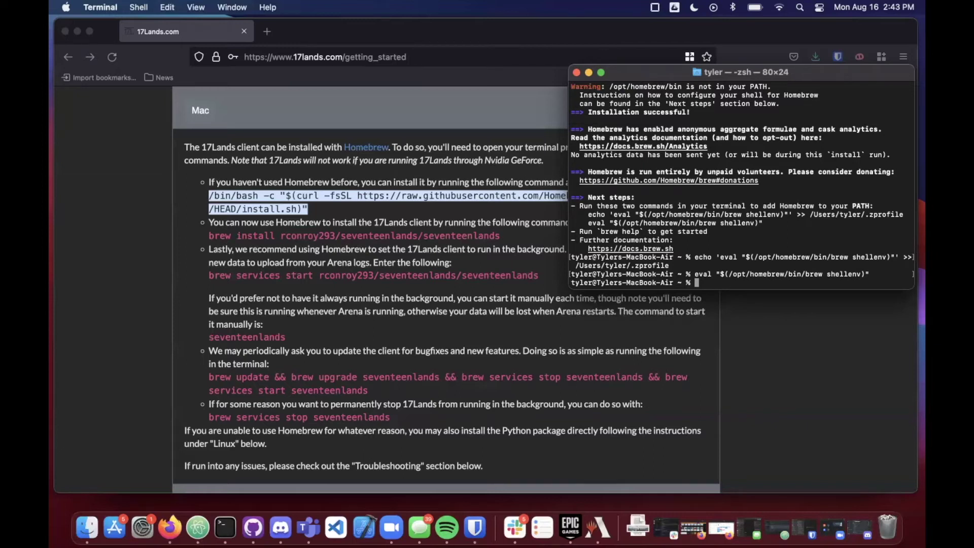
Step: Select the brew install seventeenlands command on the 17Lands setup page
left_click(507, 235)
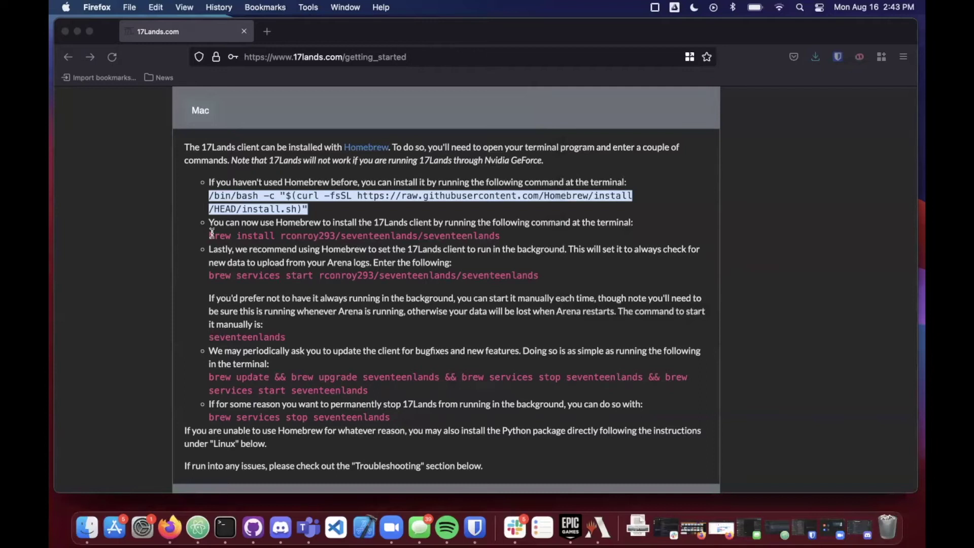
left_click_drag(212, 234, 500, 234)
left_click(225, 528)
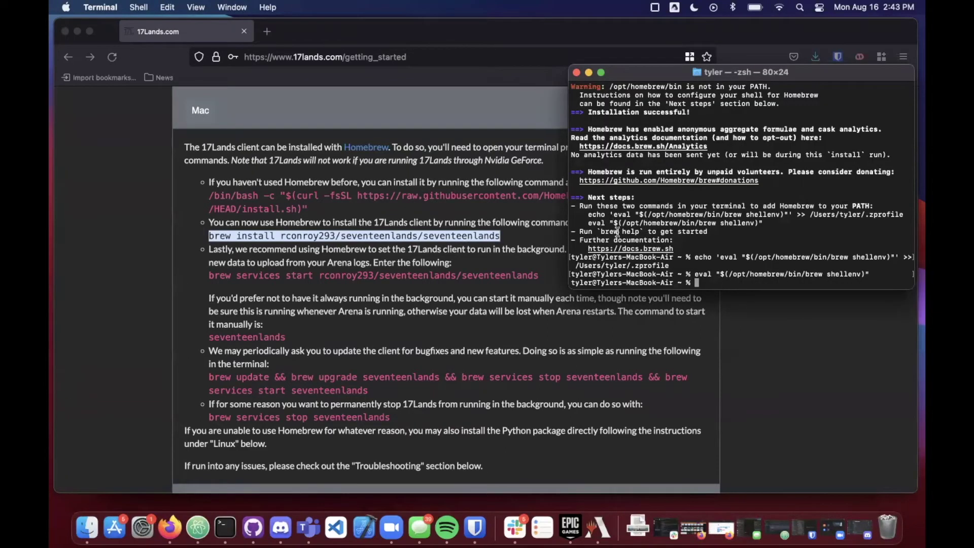
Step: Run brew help in Terminal and scroll through its usage output
type("brew help")
key("Return")
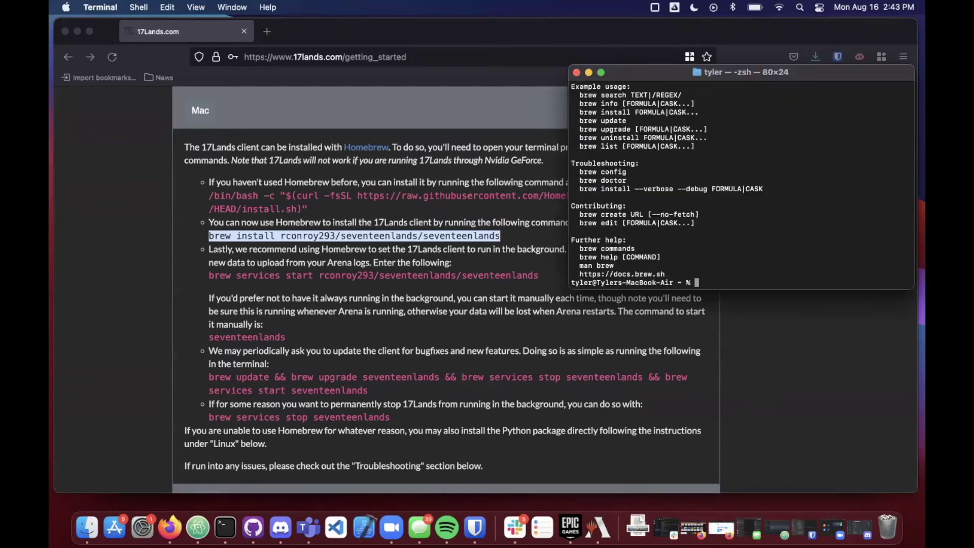
scroll(718, 213, "up", 5)
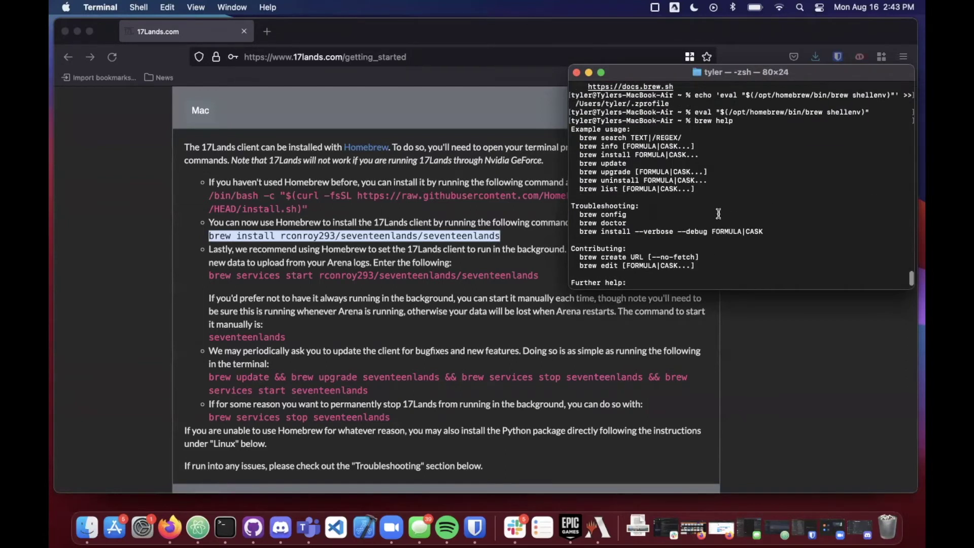
scroll(732, 167, "down", 5)
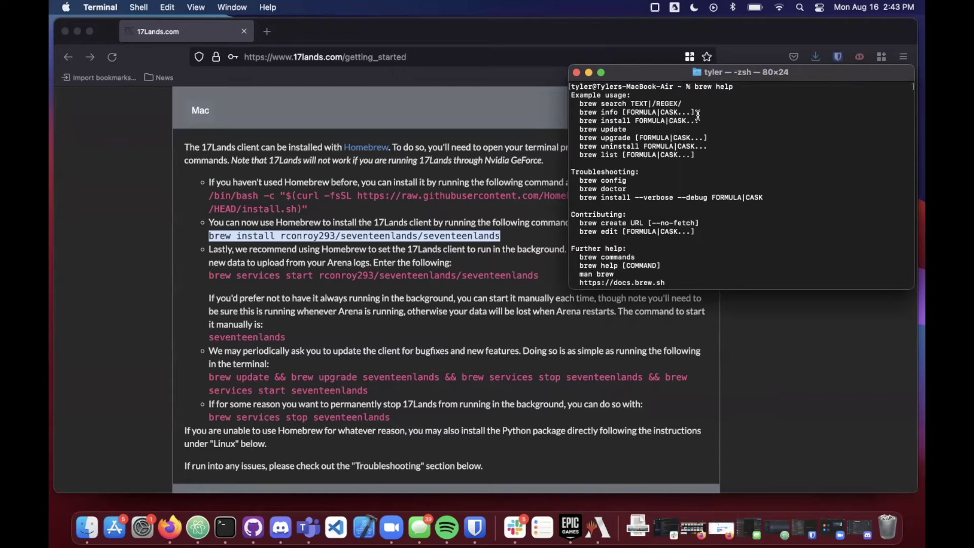
scroll(635, 125, "down", 1)
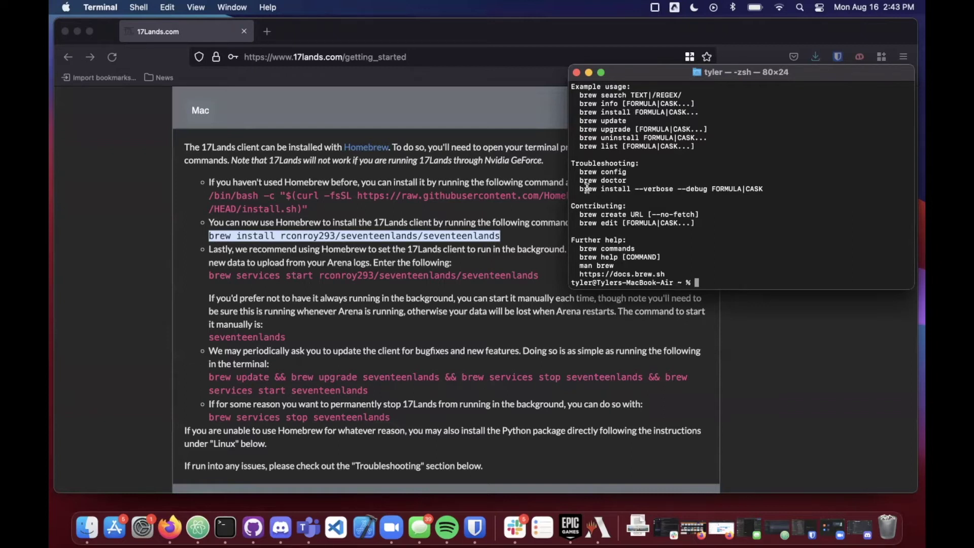
left_click_drag(582, 188, 622, 188)
Step: Paste and run brew install rconroy293/seventeenlands/seventeenlands, installing 0.1.26, then bring Firefox forward
left_click(623, 189)
triple_click(704, 280)
left_click(704, 278)
key("super+v")
key("Return")
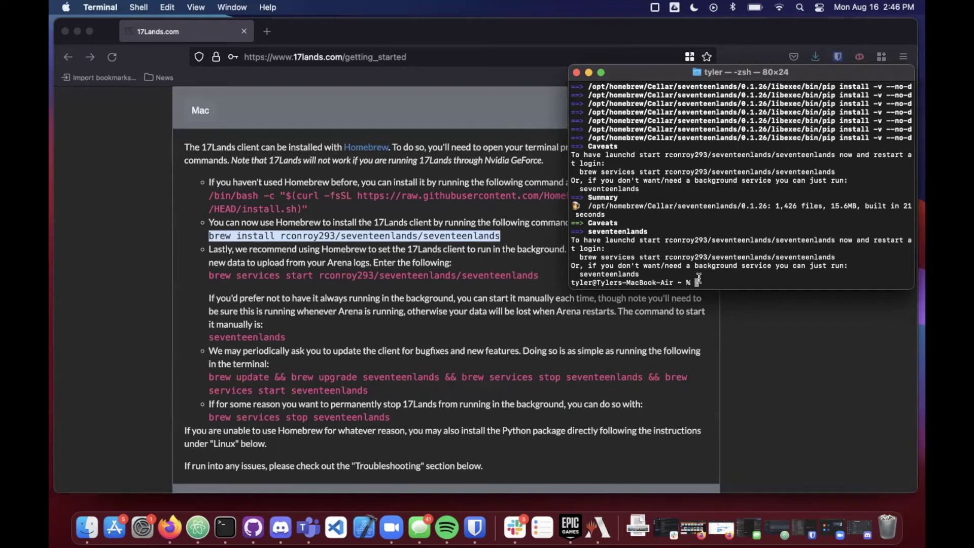
left_click(510, 257)
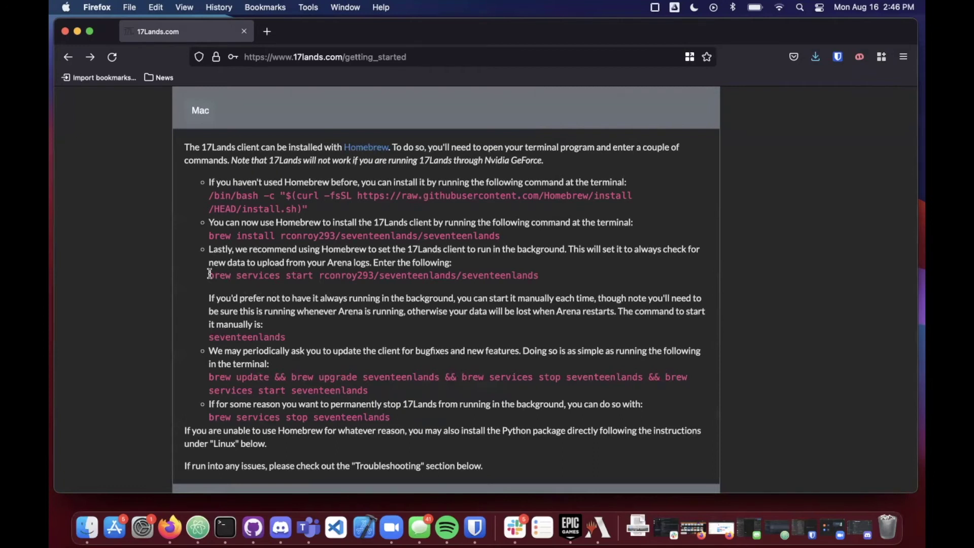
Step: Copy the brew services start command from the page and run it in Terminal to start seventeenlands
left_click_drag(209, 274, 538, 275)
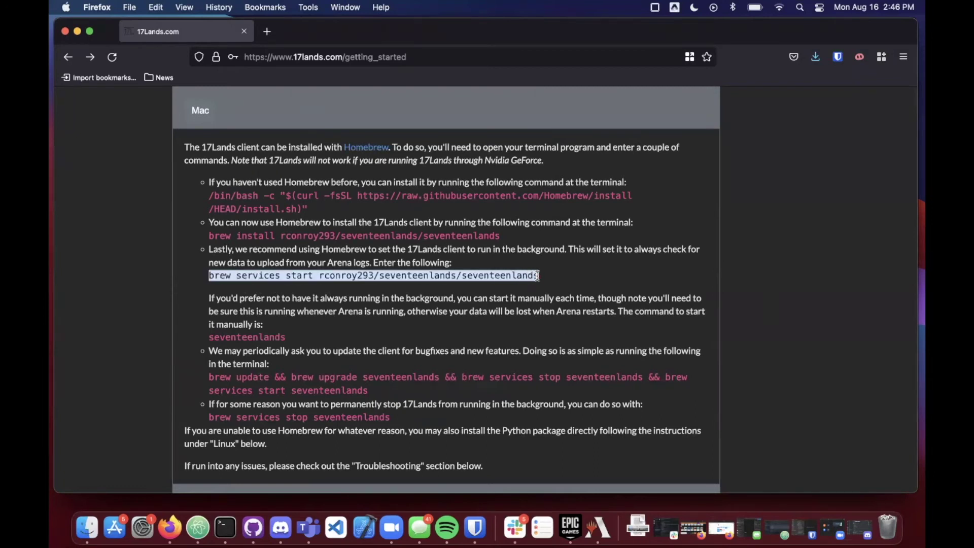
key("super+c")
left_click(230, 515)
key("super+v")
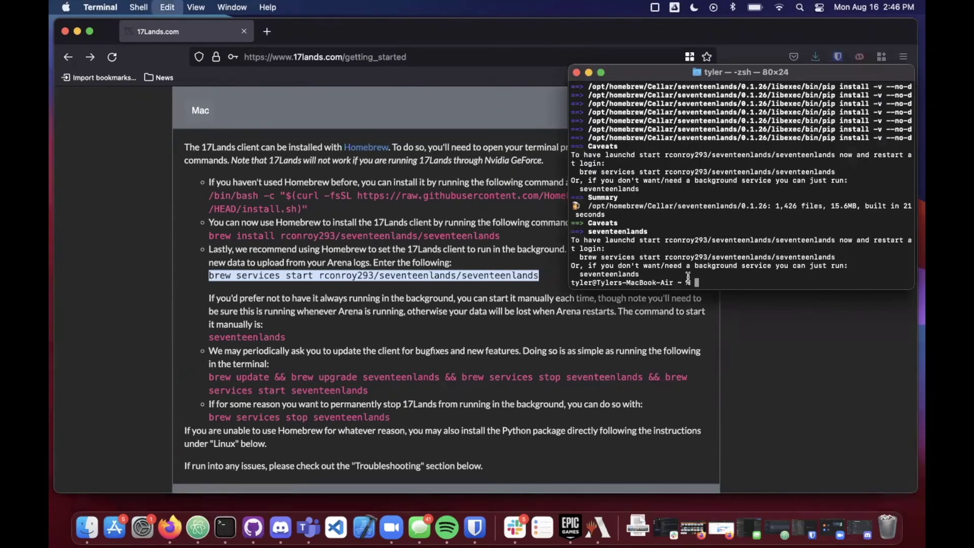
key("Return")
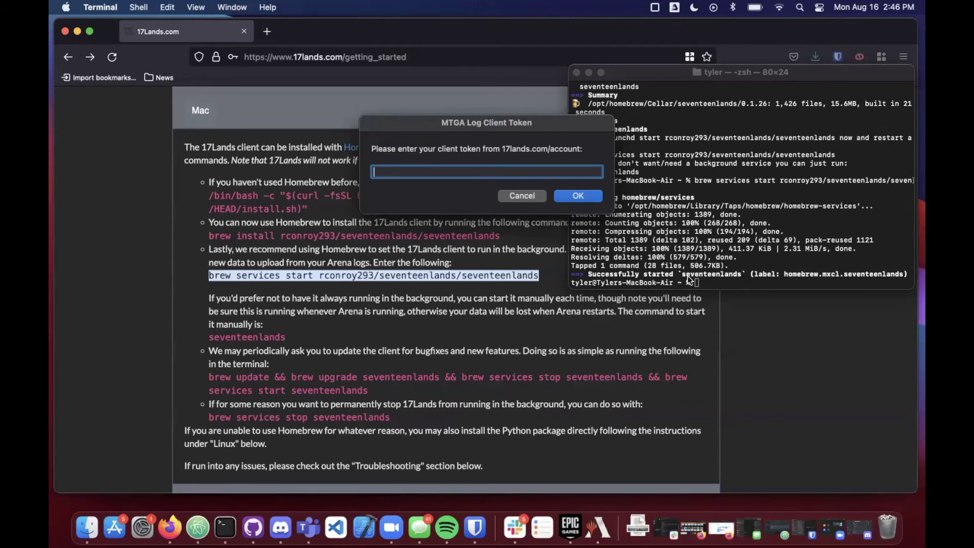
Step: Log in to 17Lands in the browser and go to the Account Settings page
left_click(766, 355)
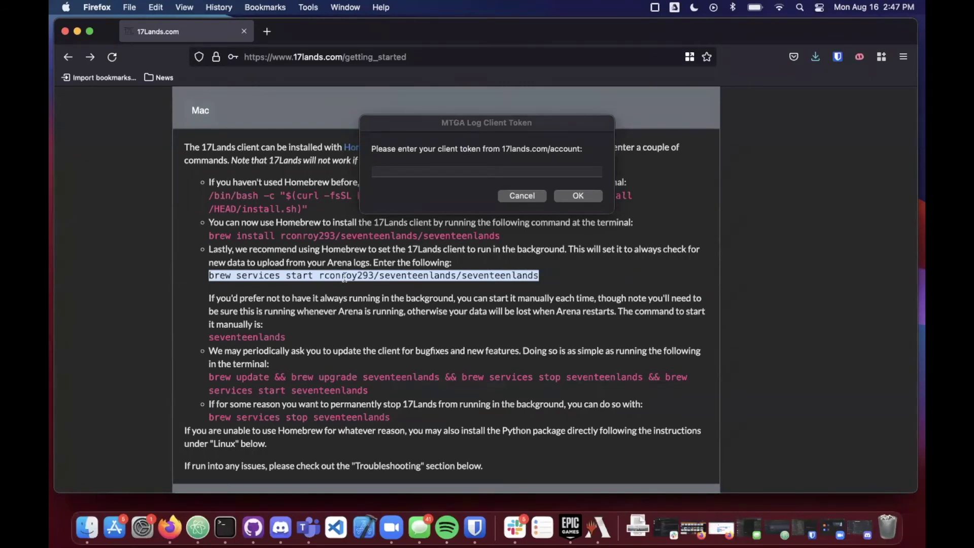
scroll(344, 278, "up", 5)
left_click(209, 102)
left_click(209, 125)
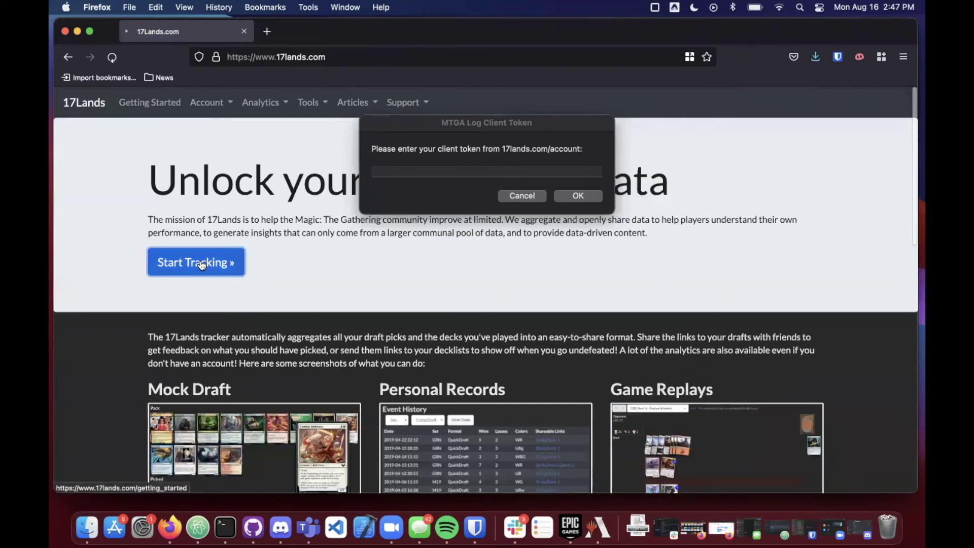
left_click(221, 262)
left_click(226, 100)
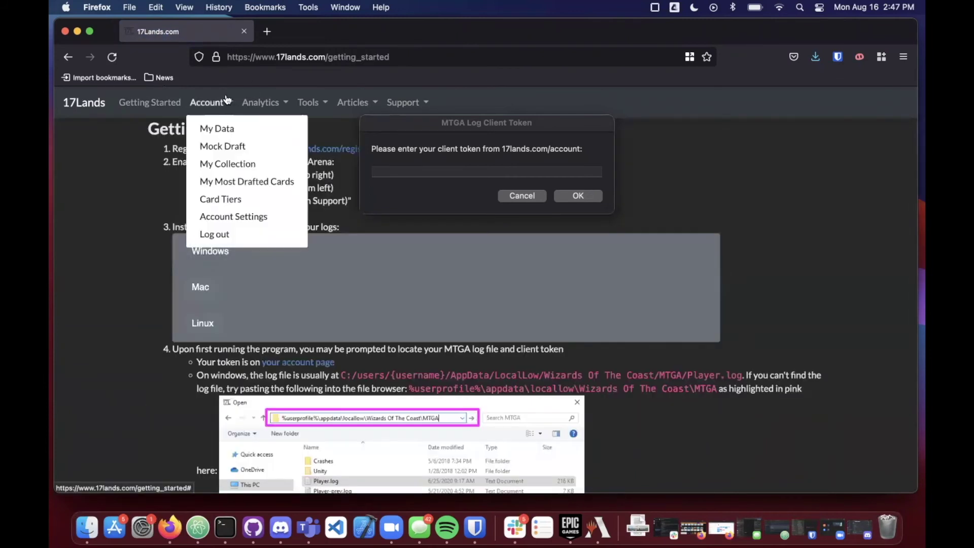
left_click(237, 217)
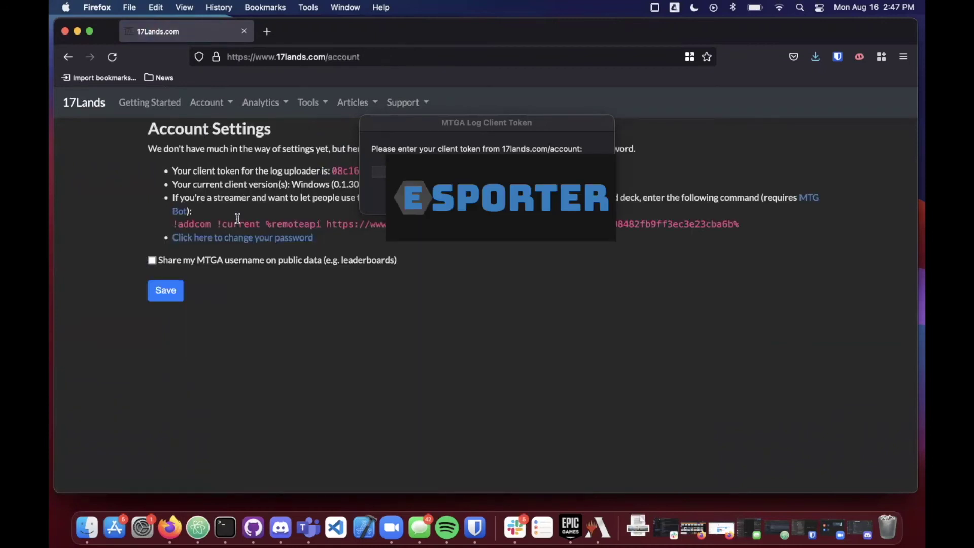
Step: Copy the log uploader client token and submit it in the MTGA Log Client Token prompt
left_click_drag(379, 124, 477, 279)
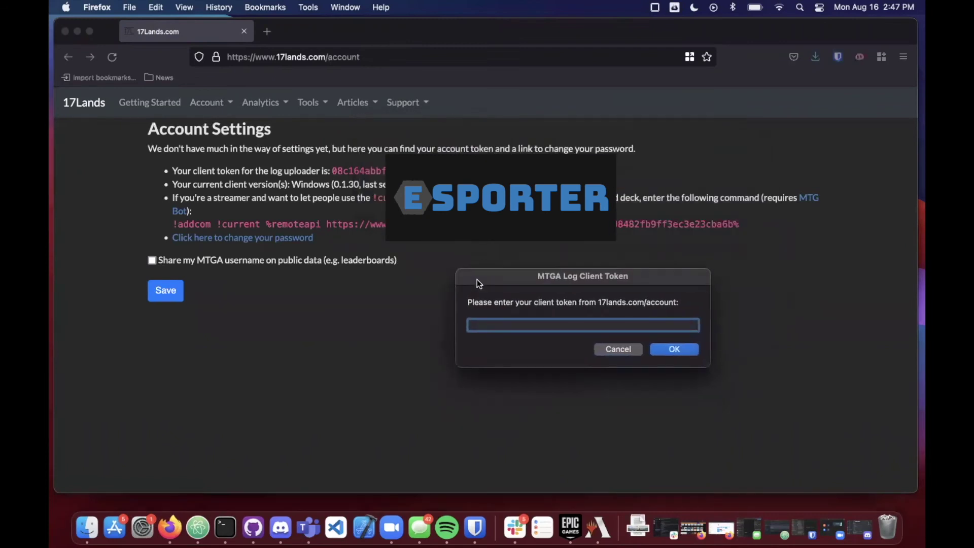
left_click(334, 172)
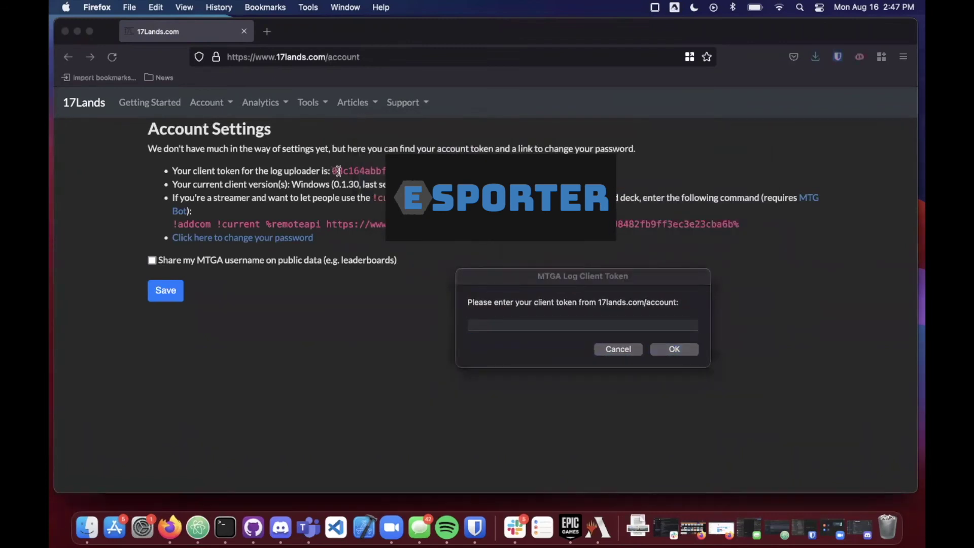
left_click_drag(332, 171, 386, 171)
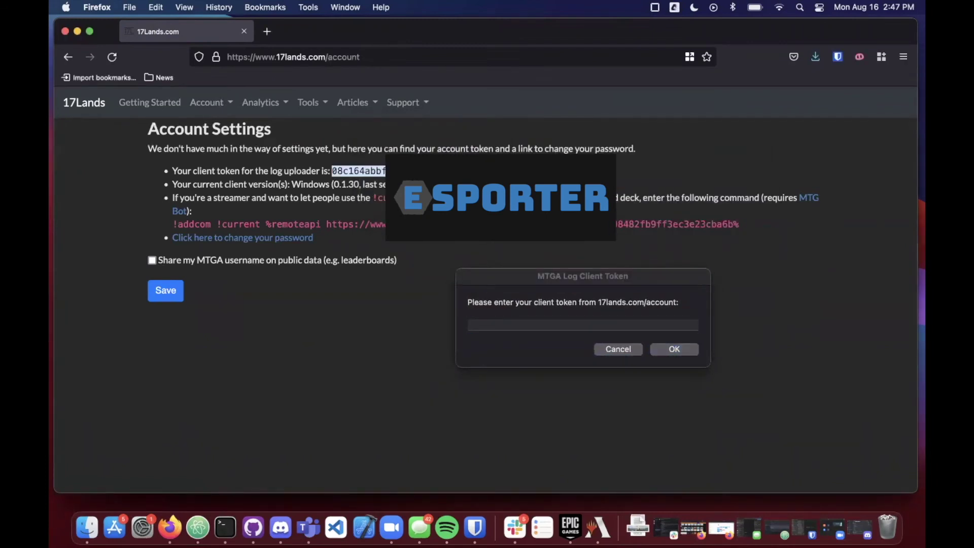
left_click_drag(578, 276, 558, 182)
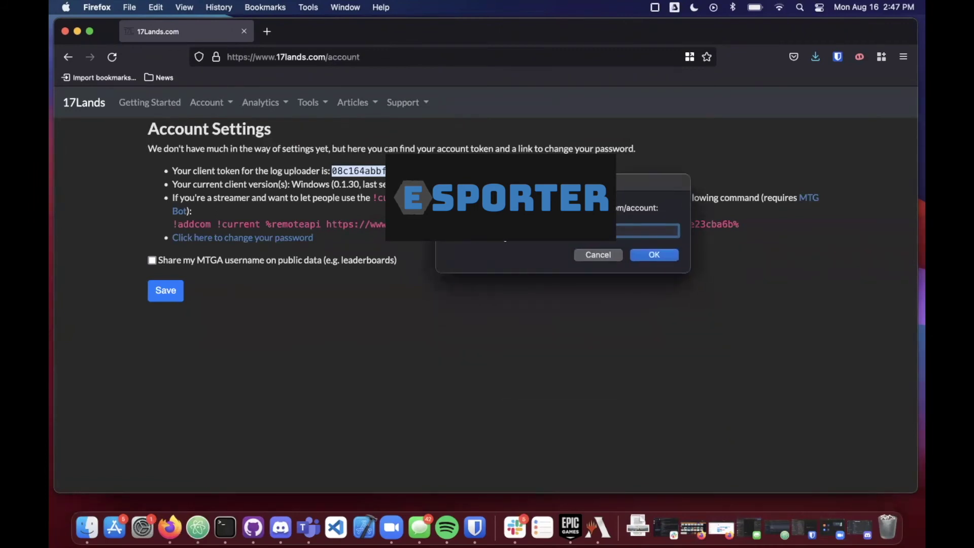
left_click(656, 255)
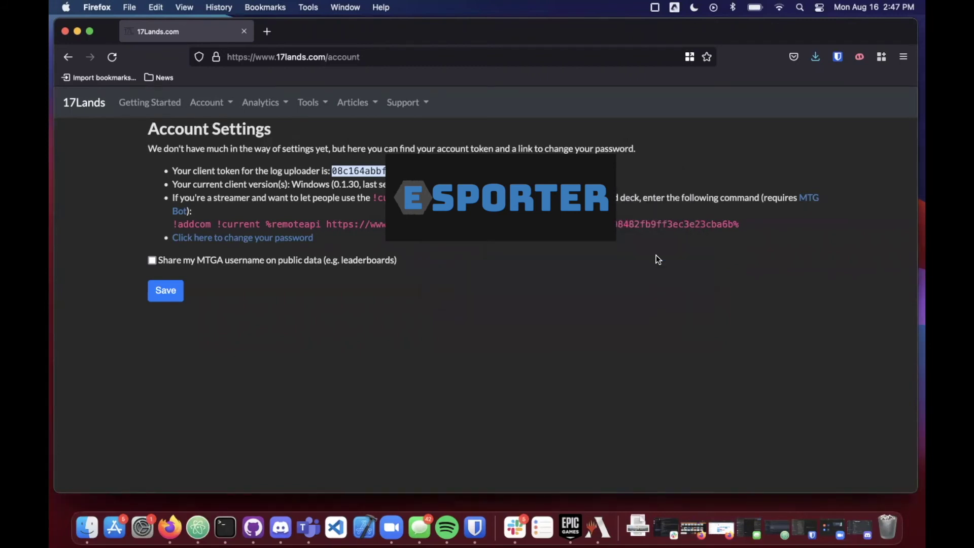
left_click(225, 528)
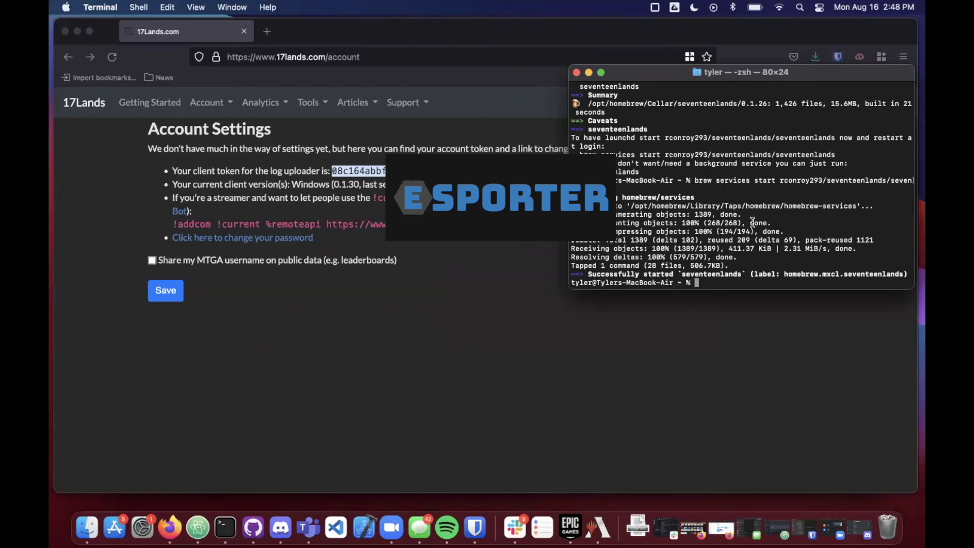
Step: Open the 17Lands Getting Started page and expand the Mac install instructions
left_click(162, 104)
left_click(162, 104)
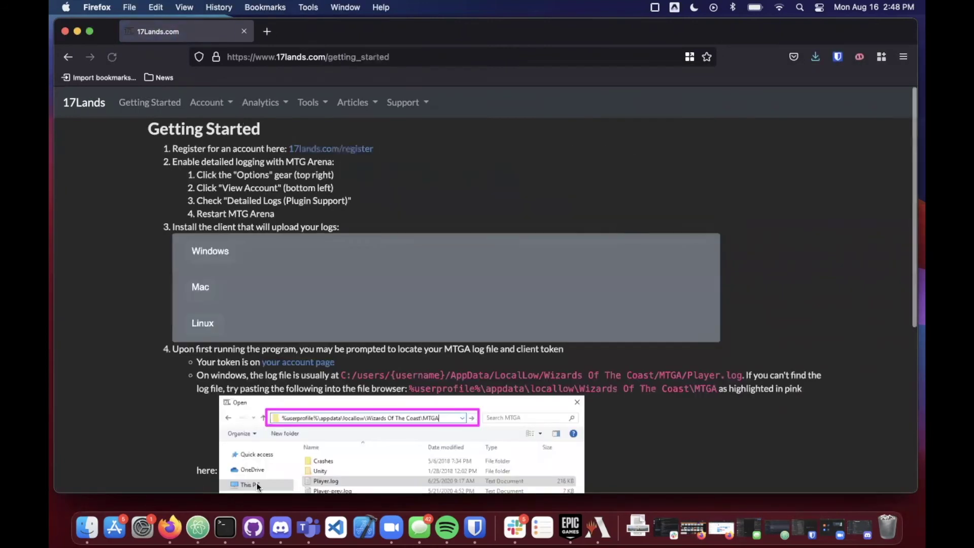
left_click(226, 527)
left_click(246, 297)
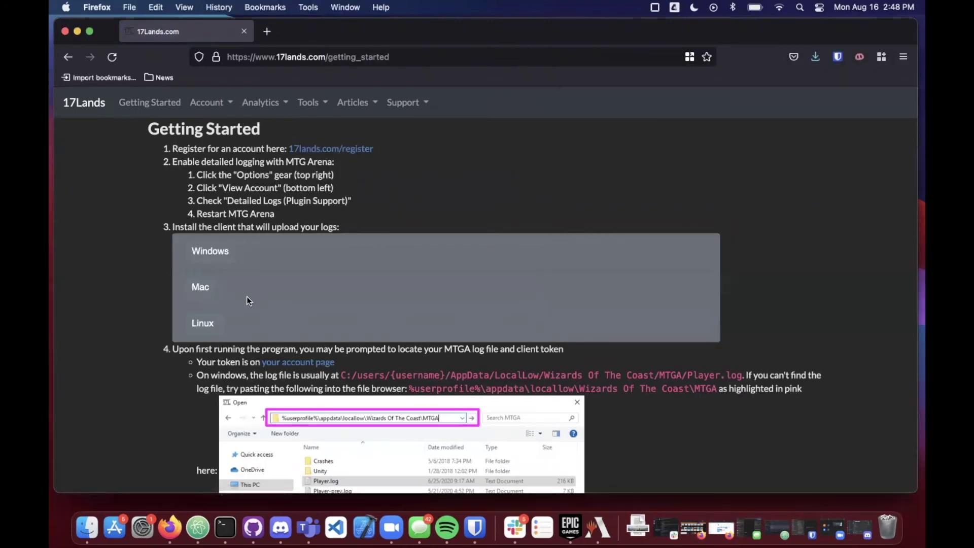
left_click(202, 289)
scroll(283, 269, "down", 5)
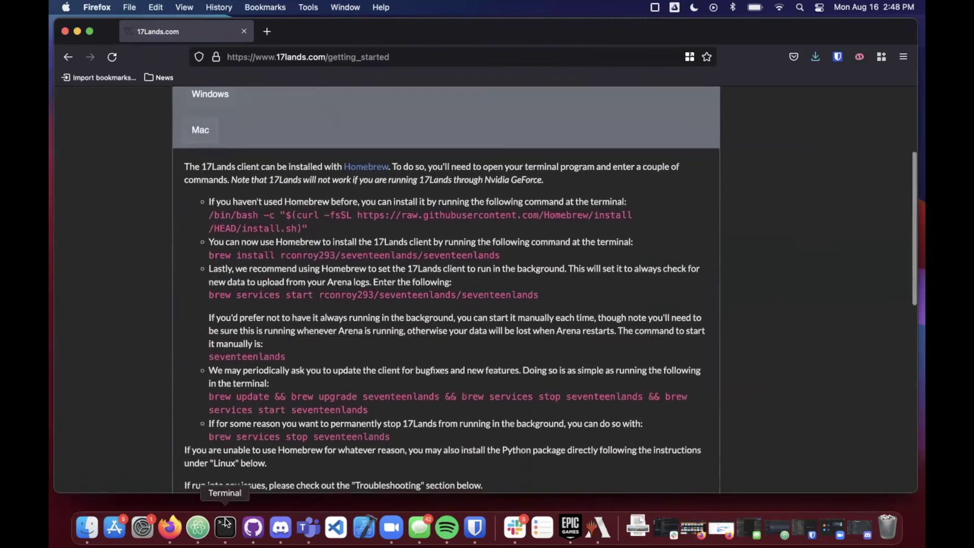
left_click(225, 527)
scroll(287, 270, "down", 5)
scroll(321, 205, "up", 4)
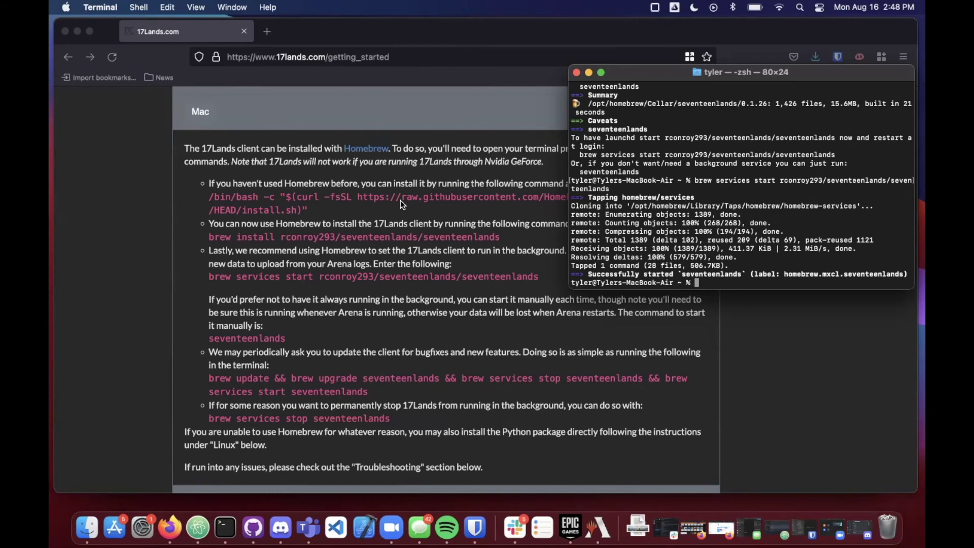
Step: Copy the seventeenlands command and run it in Terminal to start the client manually
left_click(216, 340)
left_click_drag(208, 338, 292, 339)
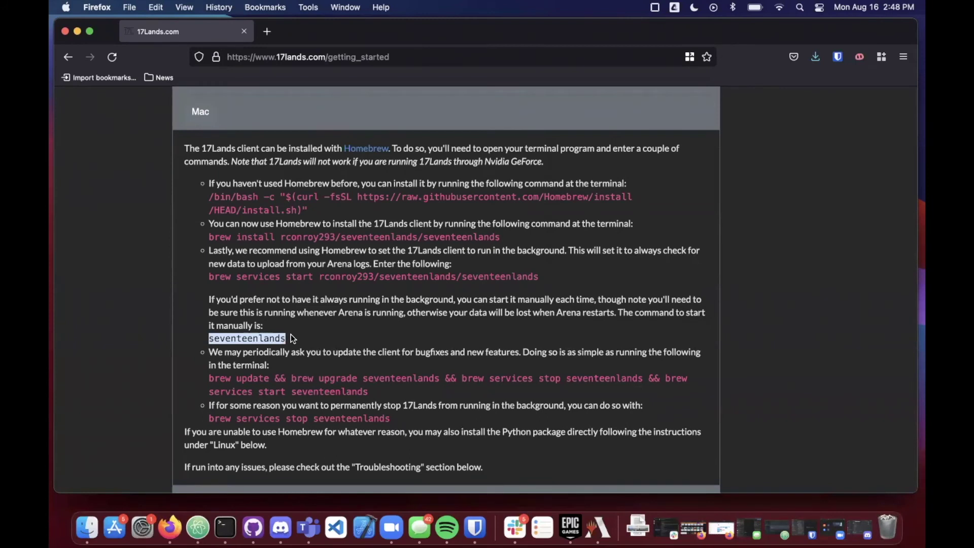
left_click(225, 528)
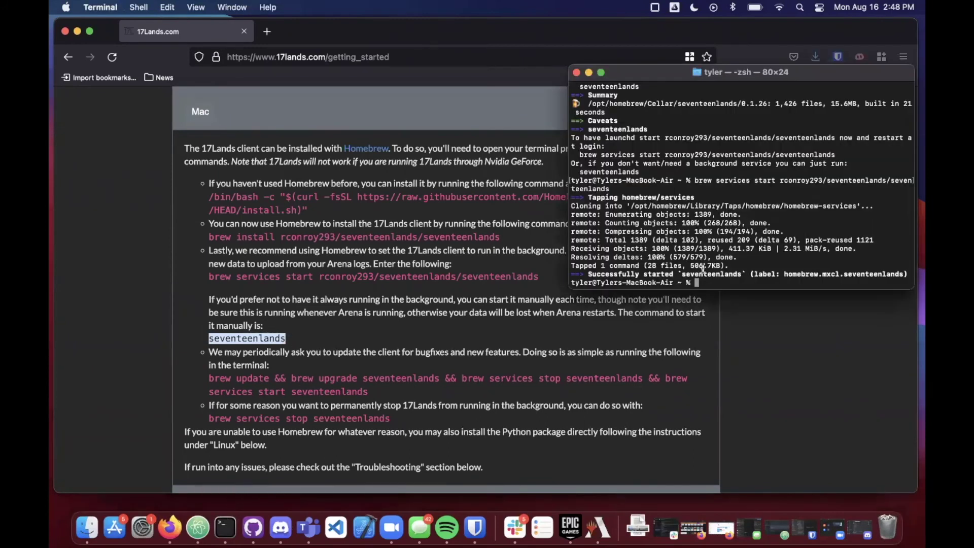
key("super+v")
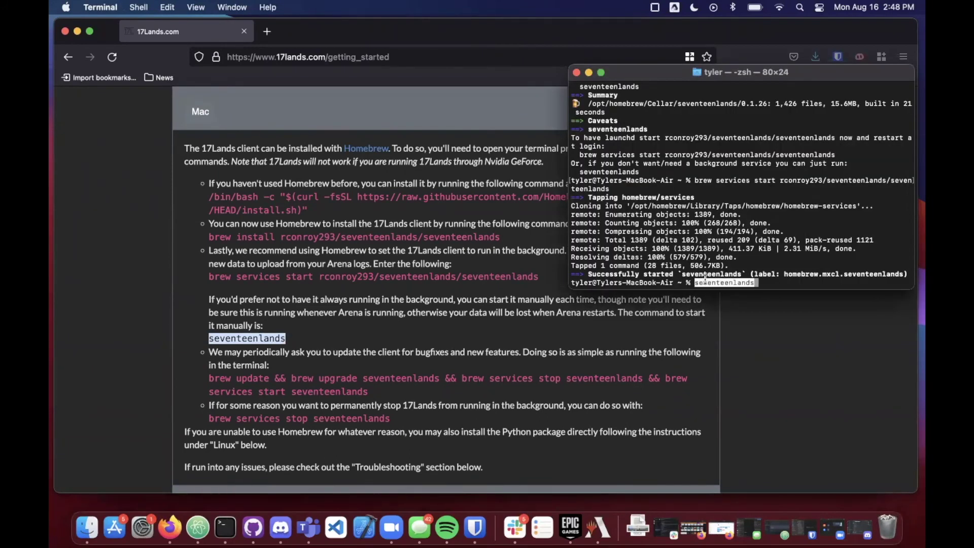
key("Return")
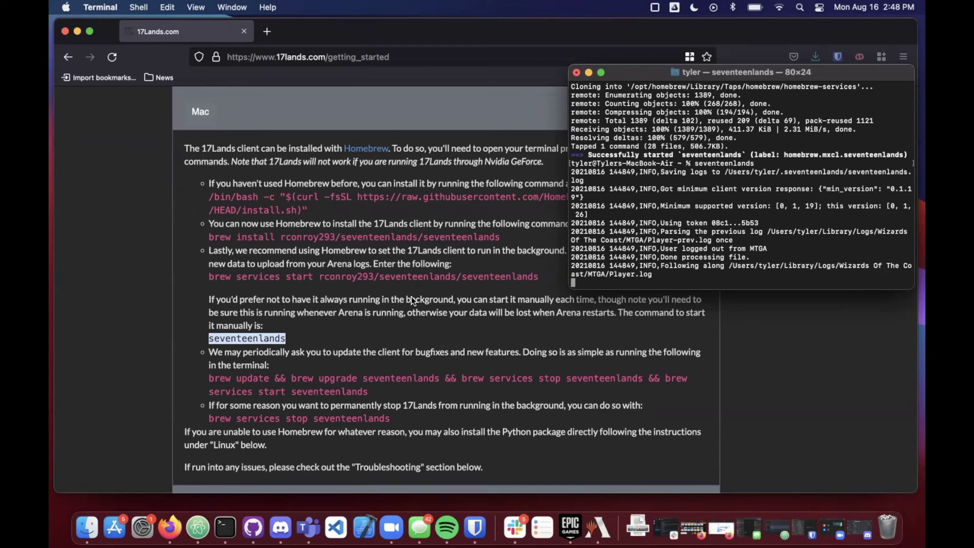
left_click(343, 309)
scroll(508, 295, "down", 3)
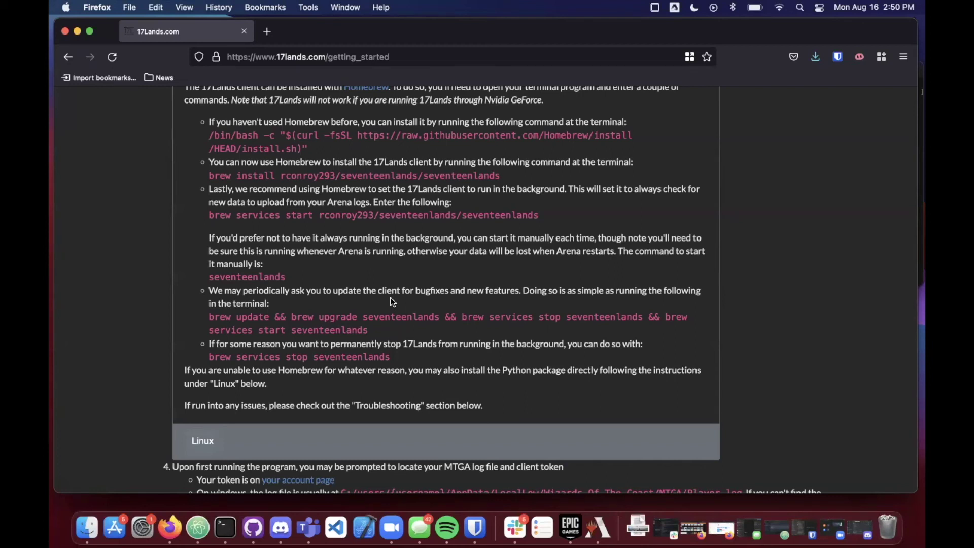
left_click_drag(209, 316, 375, 329)
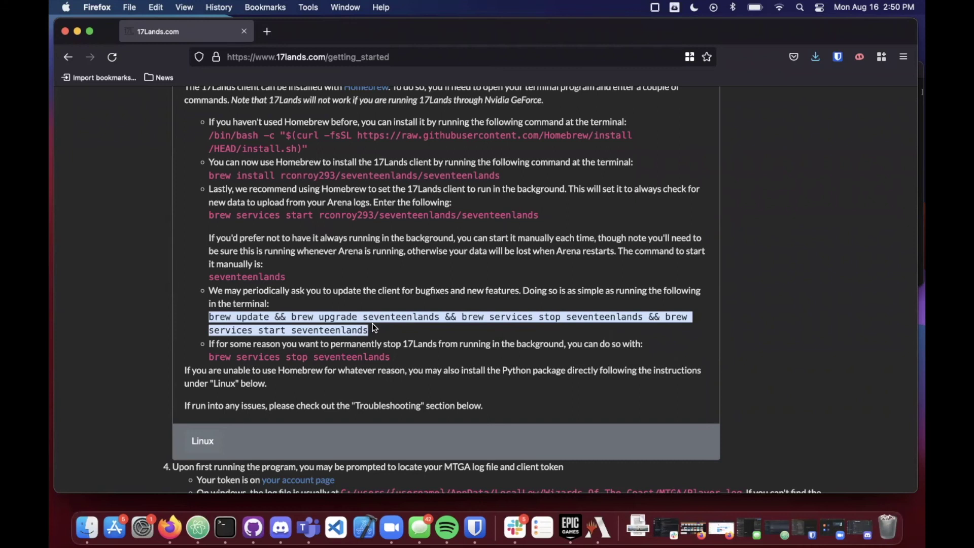
left_click(372, 329)
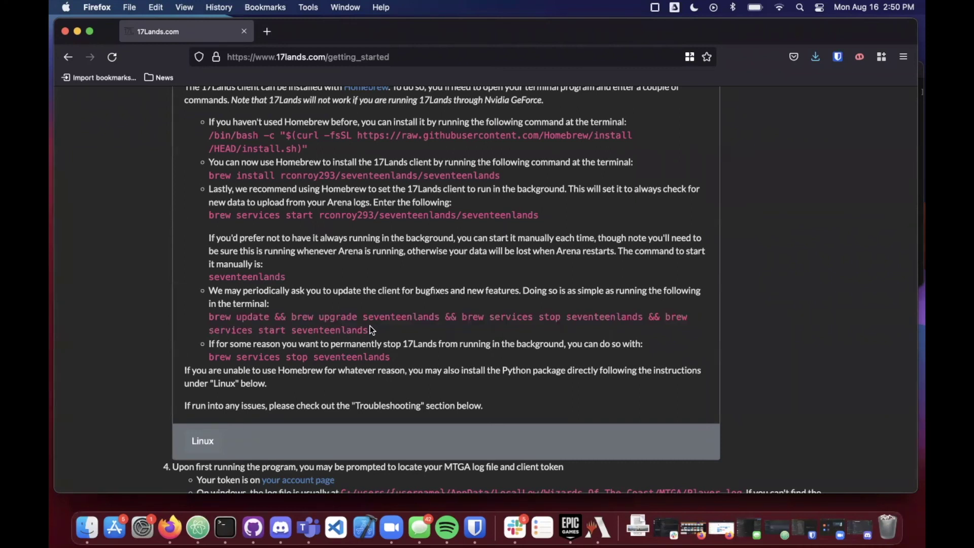
scroll(387, 282, "down", 1)
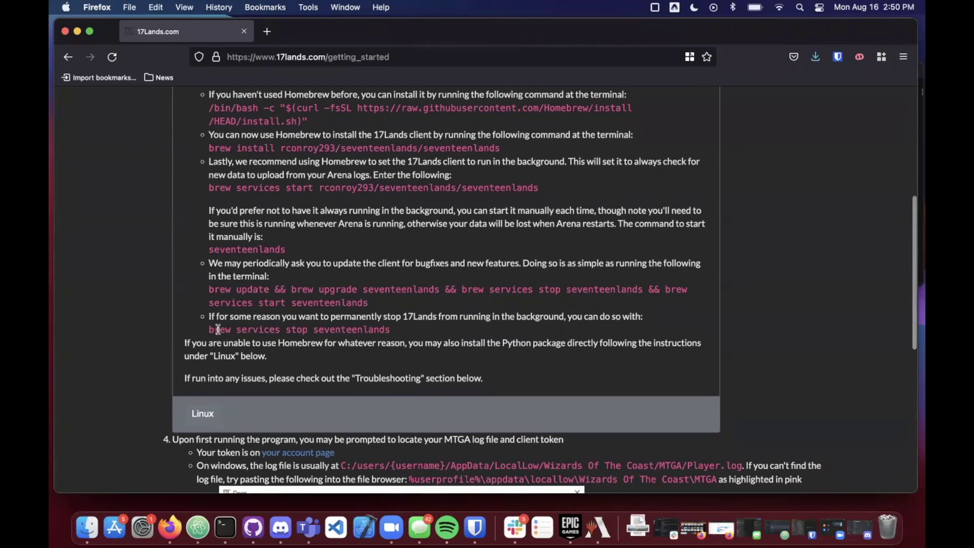
left_click_drag(206, 330, 203, 329)
left_click(403, 326)
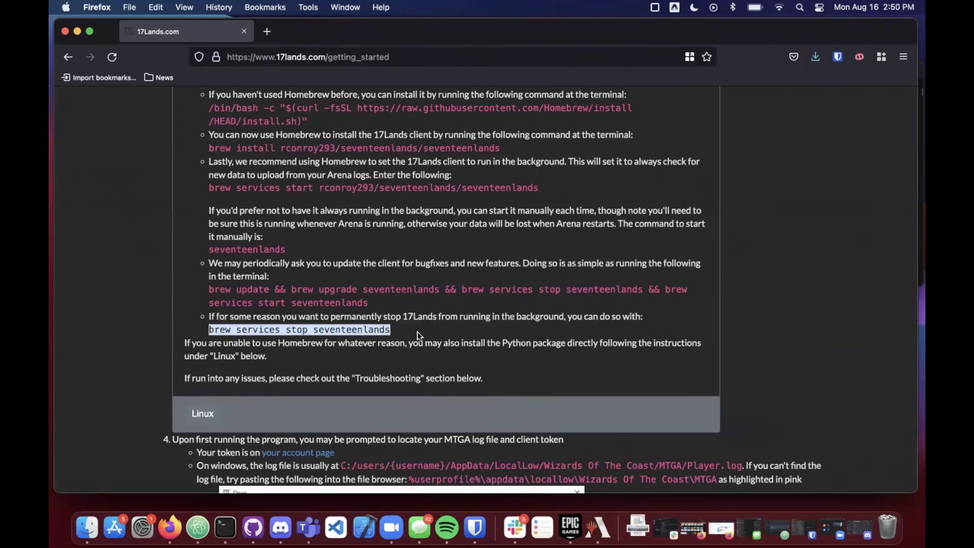
scroll(421, 320, "down", 1)
left_click(423, 309)
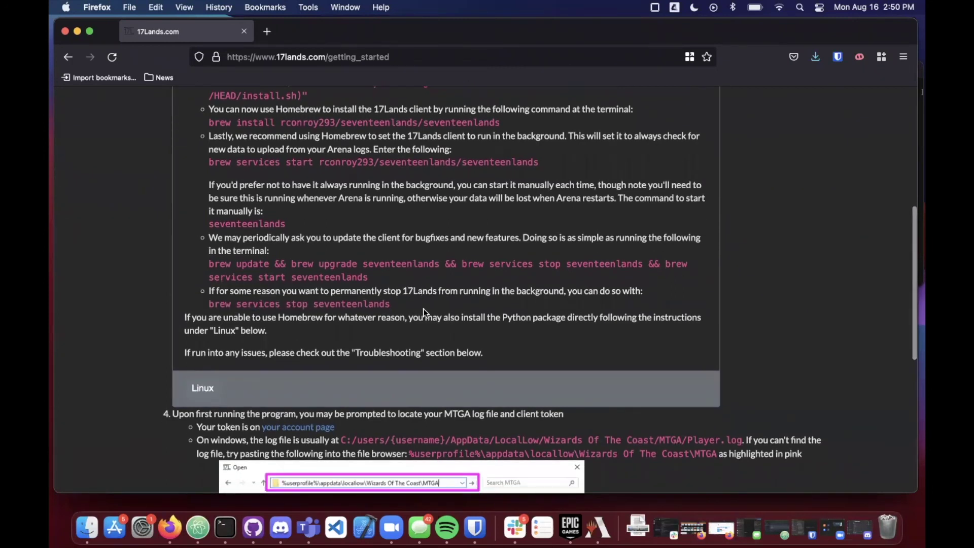
scroll(423, 308, "down", 1)
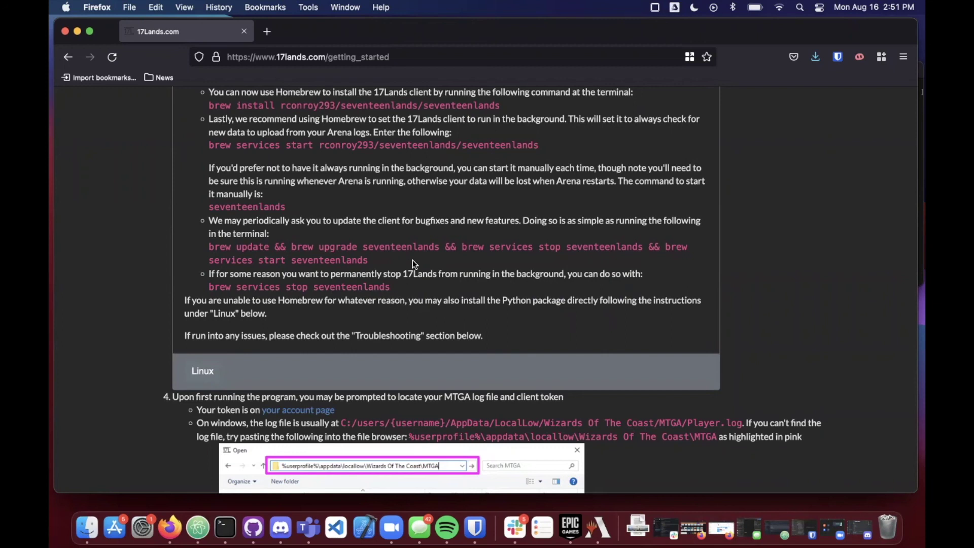
scroll(588, 327, "up", 3)
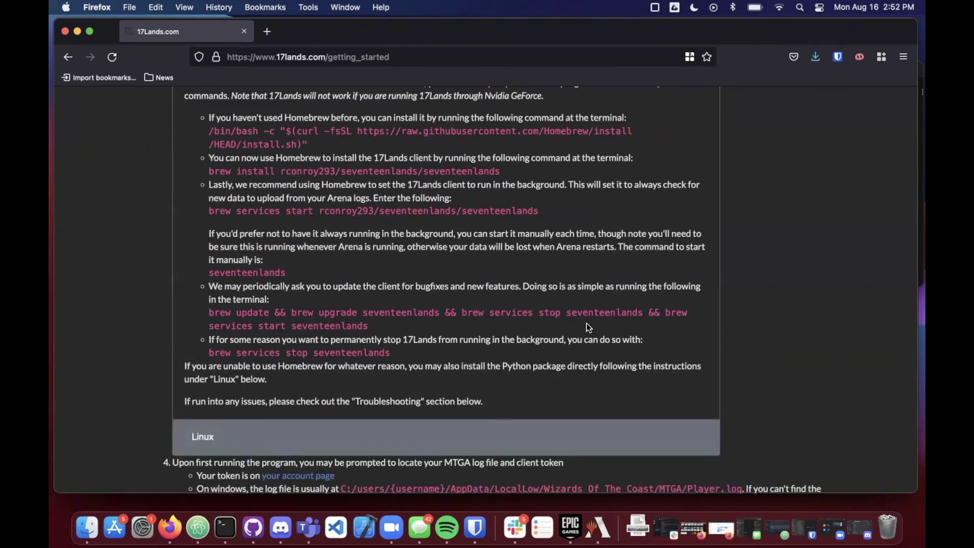